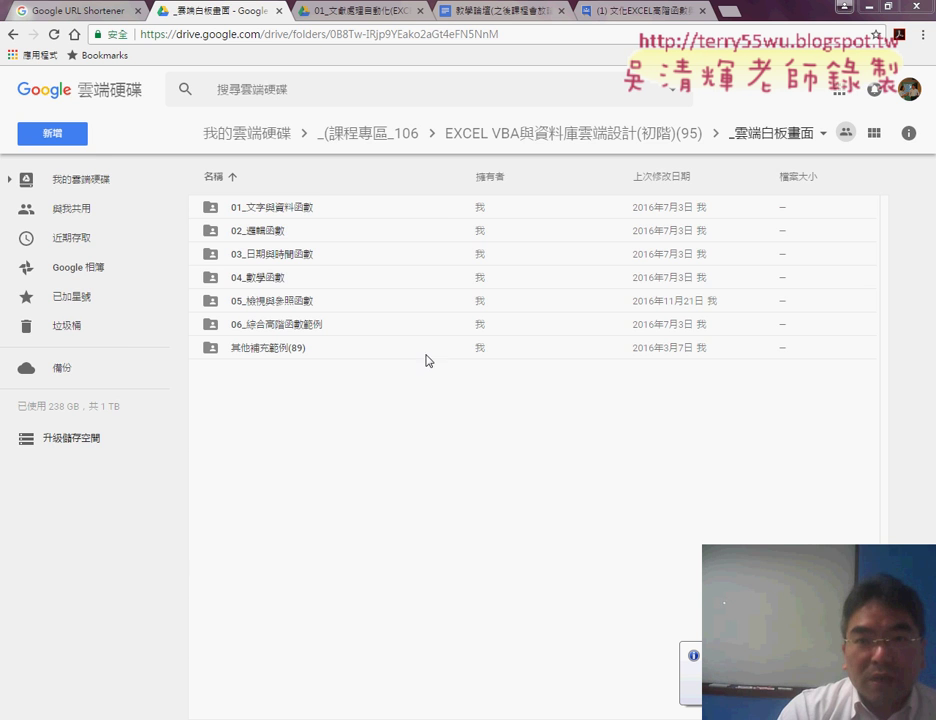
Open the sixth class session thread from the Google Groups course forum.
{"action": "left_click", "coordinate": [670, 11]}
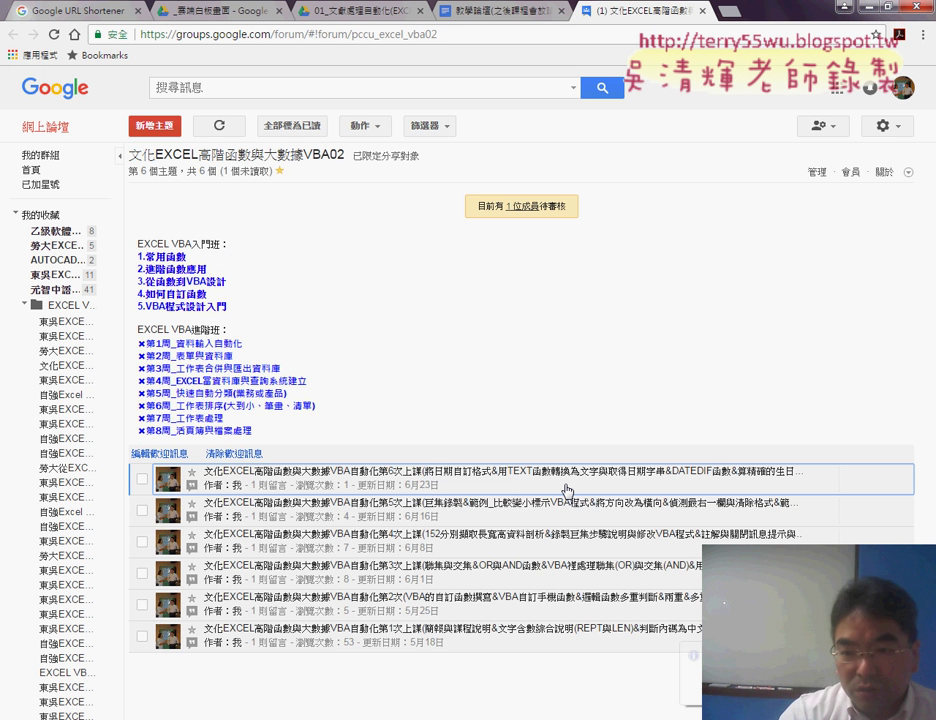
{"action": "left_click", "coordinate": [507, 488]}
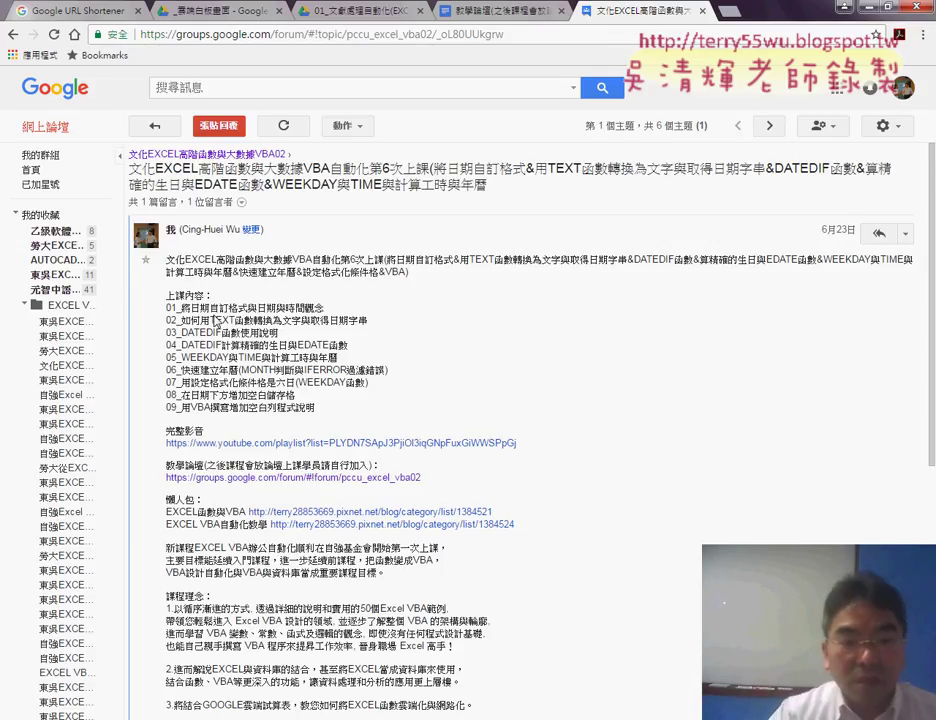
{"action": "mouse_move", "coordinate": [209, 308]}
{"action": "left_mouse_down"}
{"action": "mouse_move", "coordinate": [236, 320]}
{"action": "mouse_move", "coordinate": [251, 309]}
{"action": "left_mouse_up"}
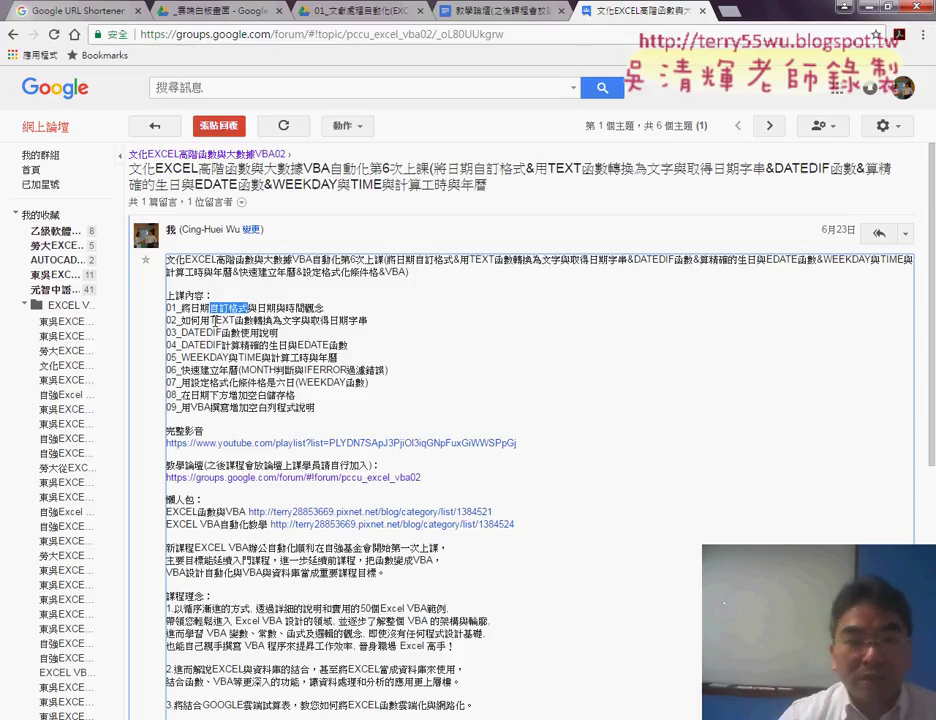
{"action": "left_click_drag", "start_coordinate": [210, 320], "coordinate": [300, 321]}
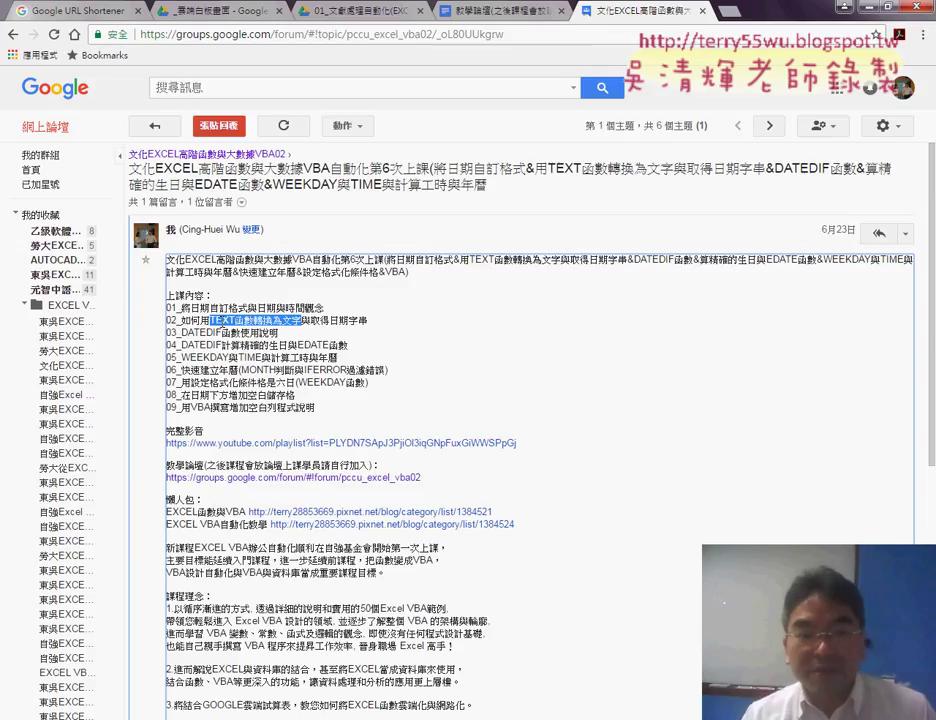
{"action": "left_click_drag", "start_coordinate": [177, 333], "coordinate": [223, 333]}
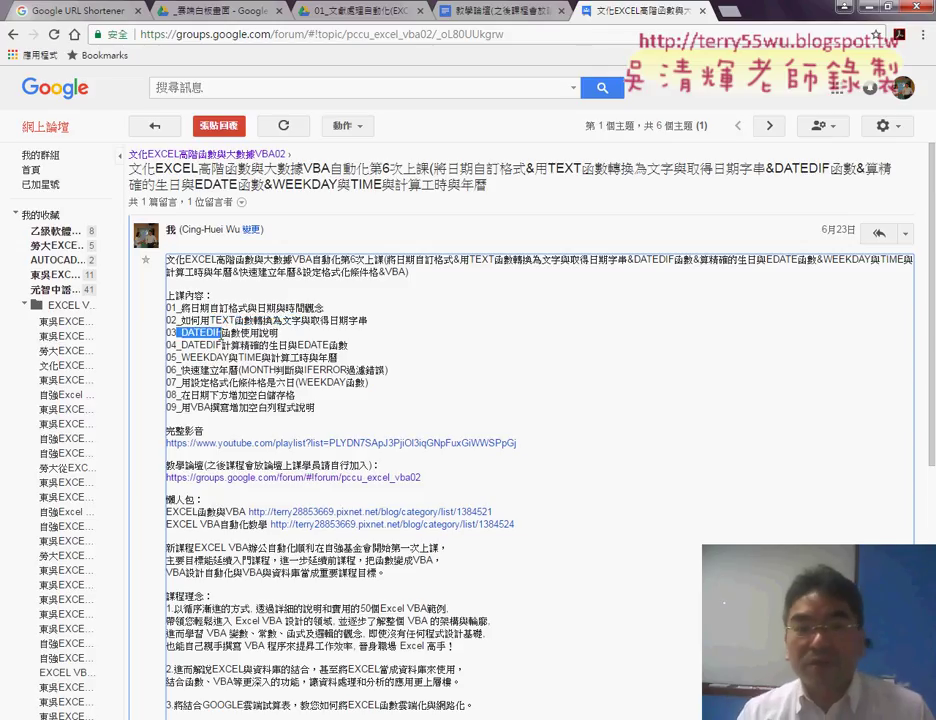
{"action": "left_click", "coordinate": [185, 334]}
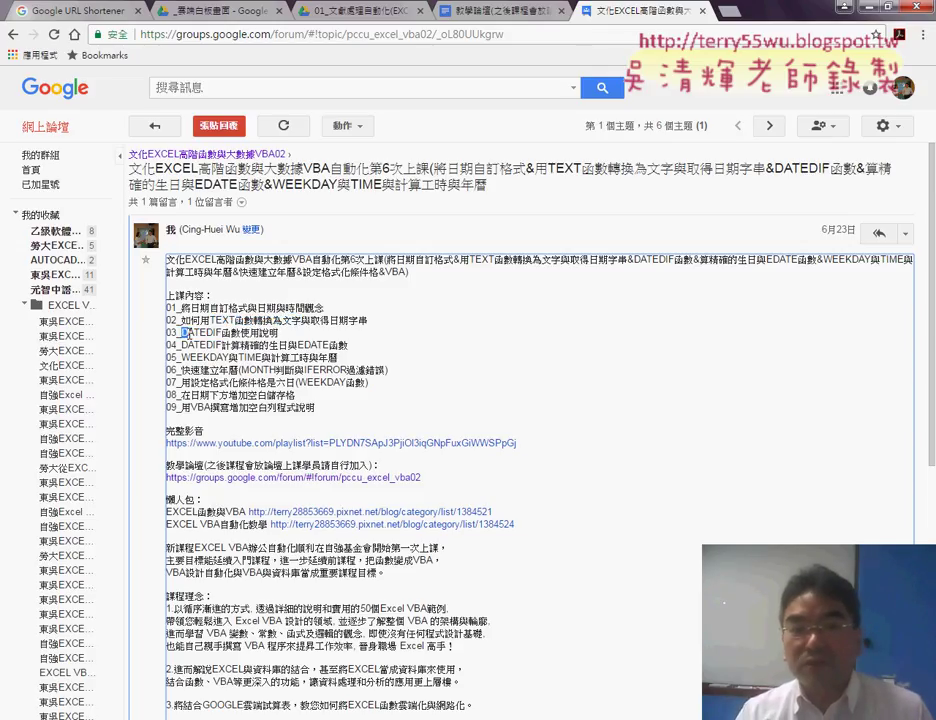
{"action": "left_click_drag", "start_coordinate": [183, 333], "coordinate": [222, 333]}
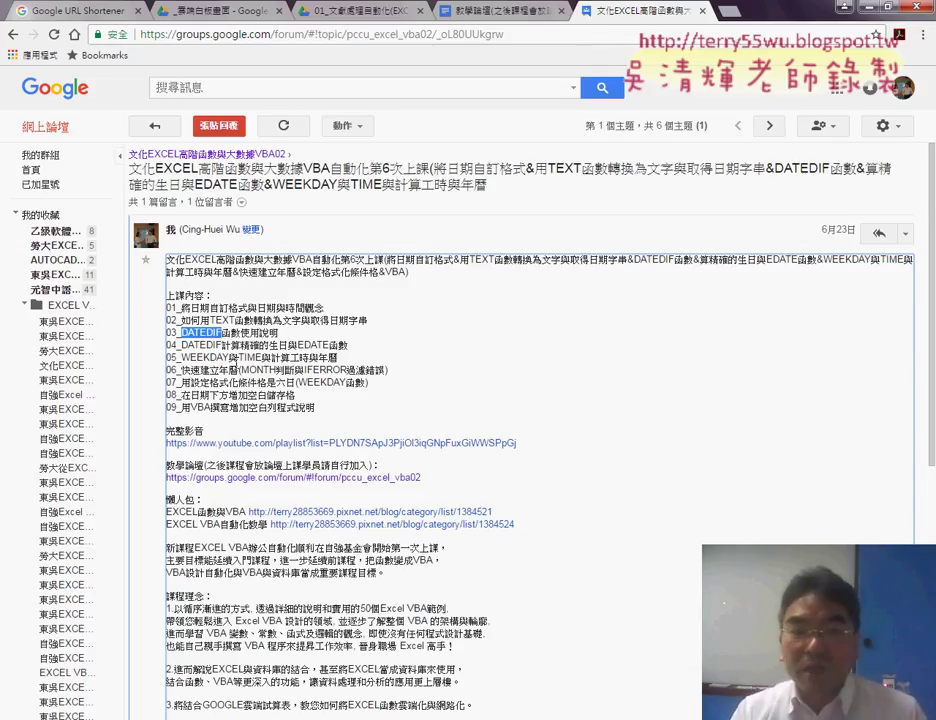
{"action": "left_click_drag", "start_coordinate": [181, 357], "coordinate": [263, 357]}
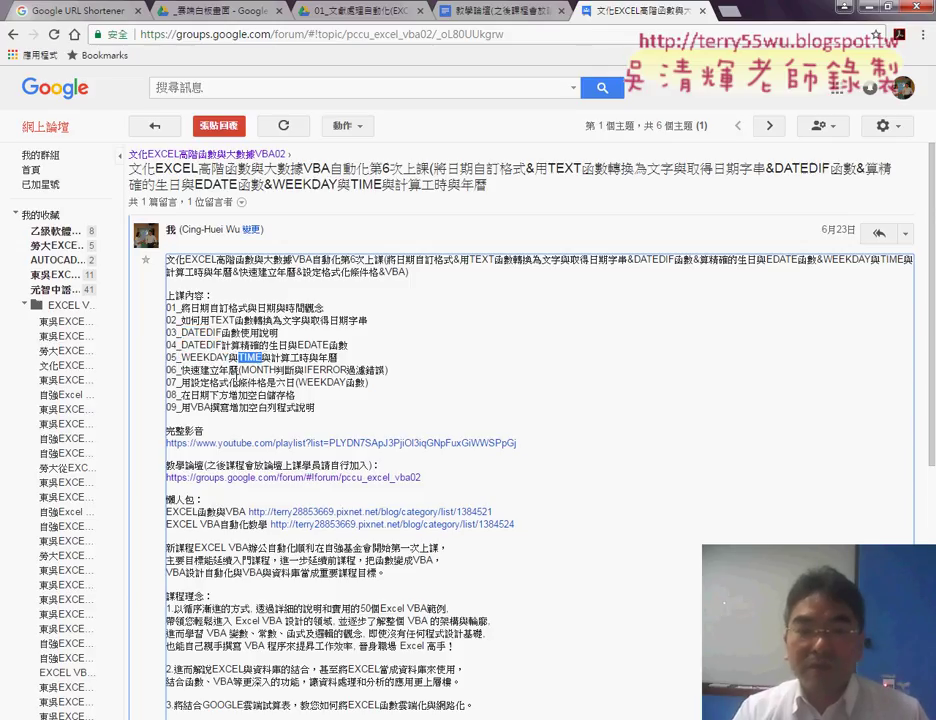
{"action": "left_click_drag", "start_coordinate": [181, 370], "coordinate": [238, 370]}
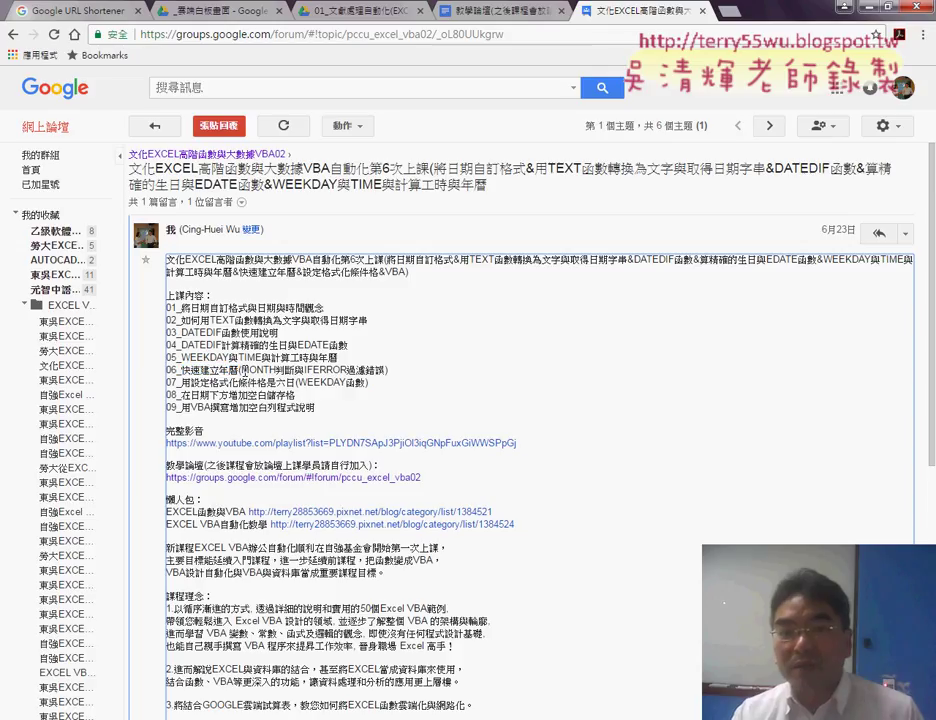
{"action": "double_click", "coordinate": [258, 369]}
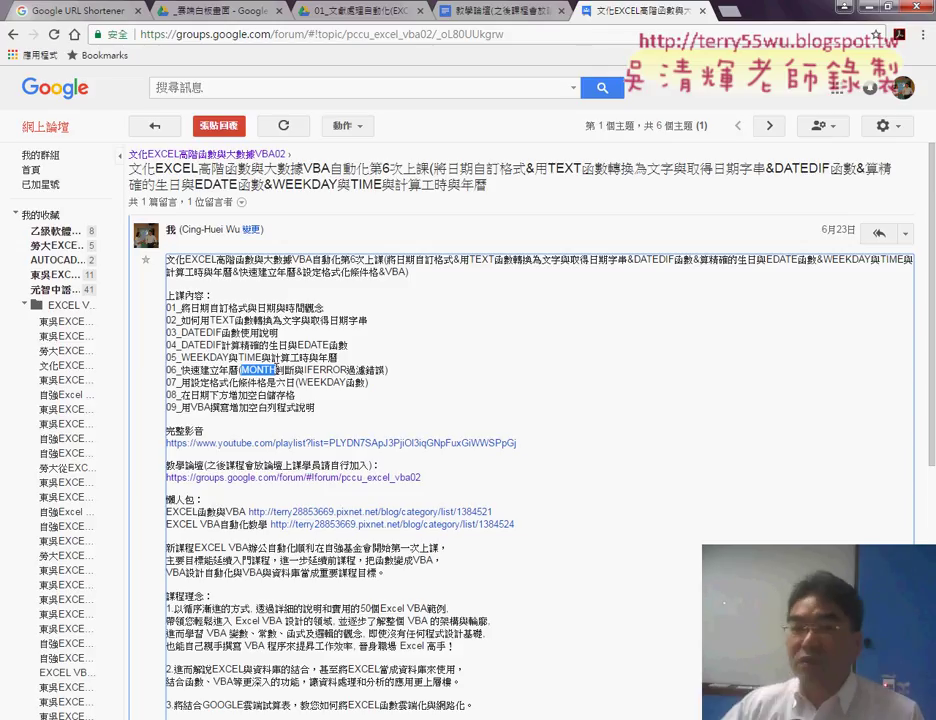
{"action": "double_click", "coordinate": [325, 370]}
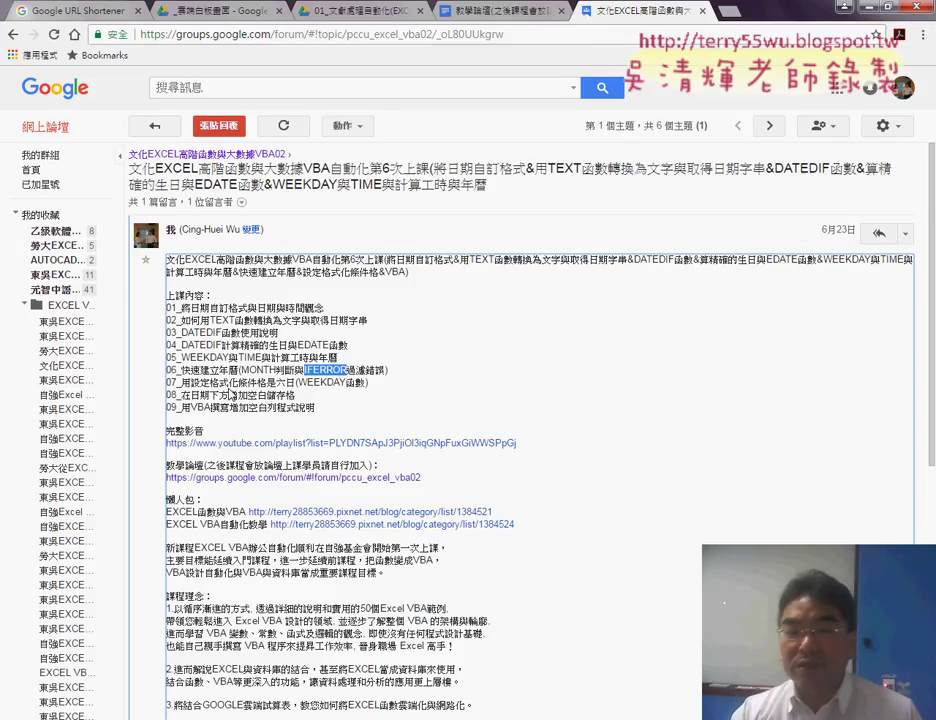
{"action": "left_click_drag", "start_coordinate": [191, 382], "coordinate": [258, 383]}
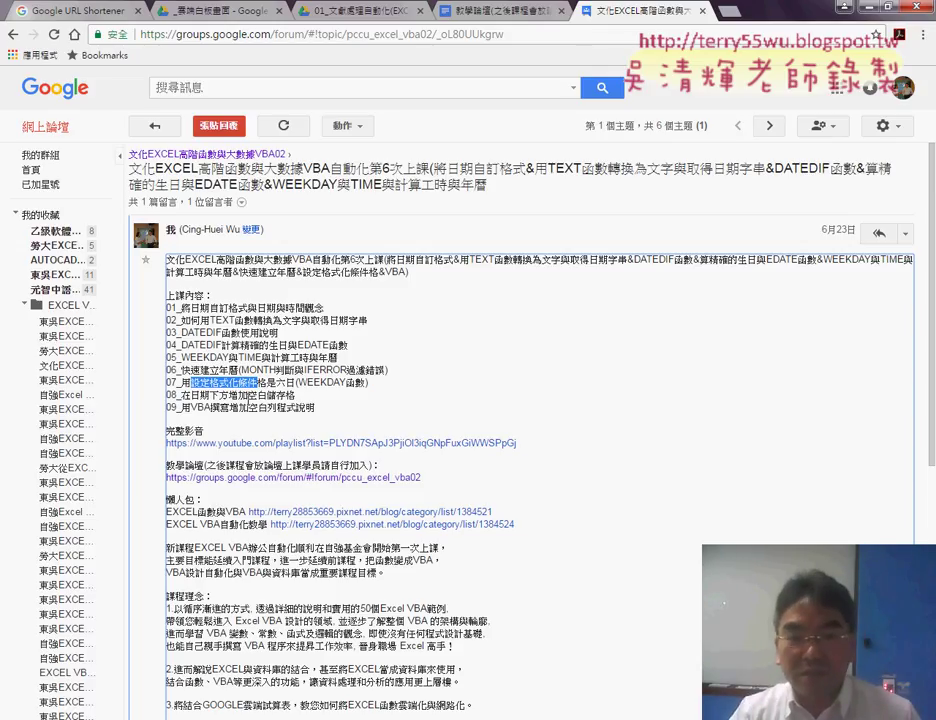
{"action": "left_click_drag", "start_coordinate": [248, 395], "coordinate": [296, 395]}
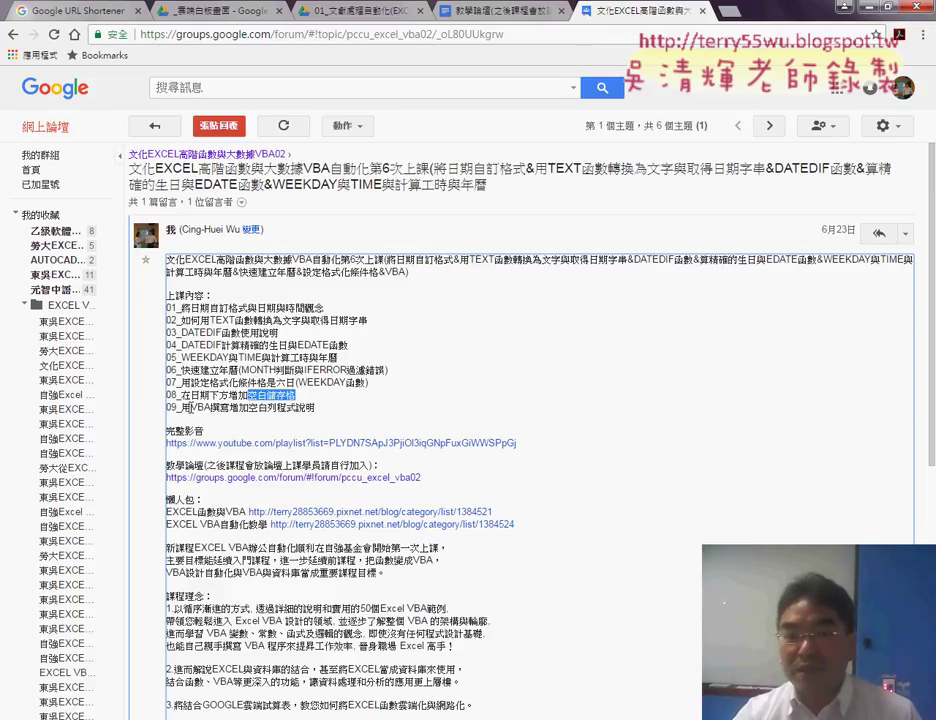
{"action": "left_click_drag", "start_coordinate": [190, 407], "coordinate": [248, 407]}
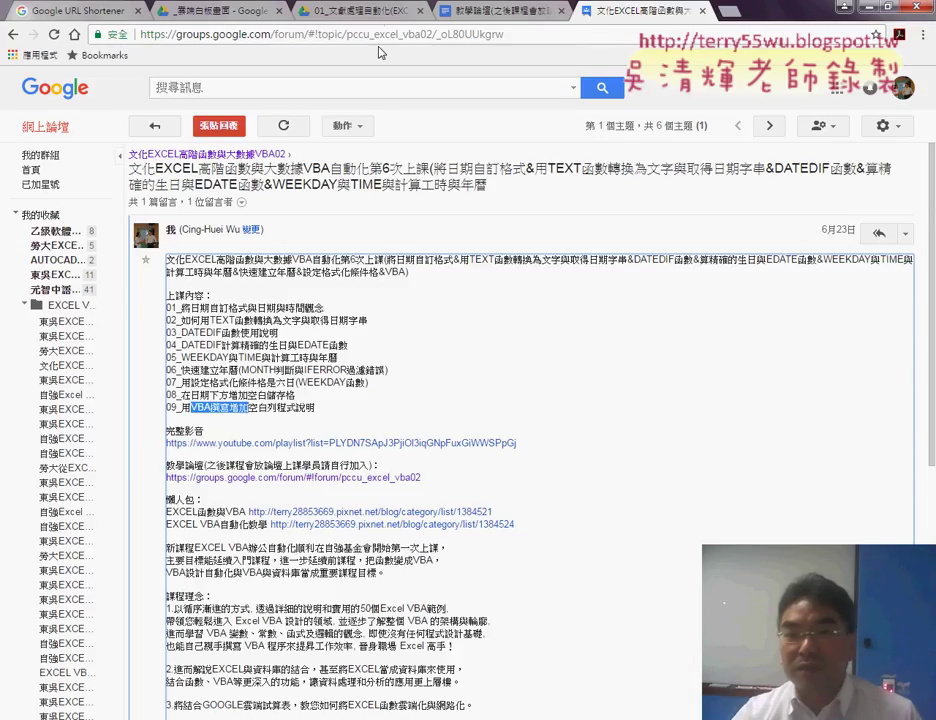
Open 程式碼.docx from the 03_日期與時間函數 folder in Google Drive.
{"action": "left_click", "coordinate": [238, 12]}
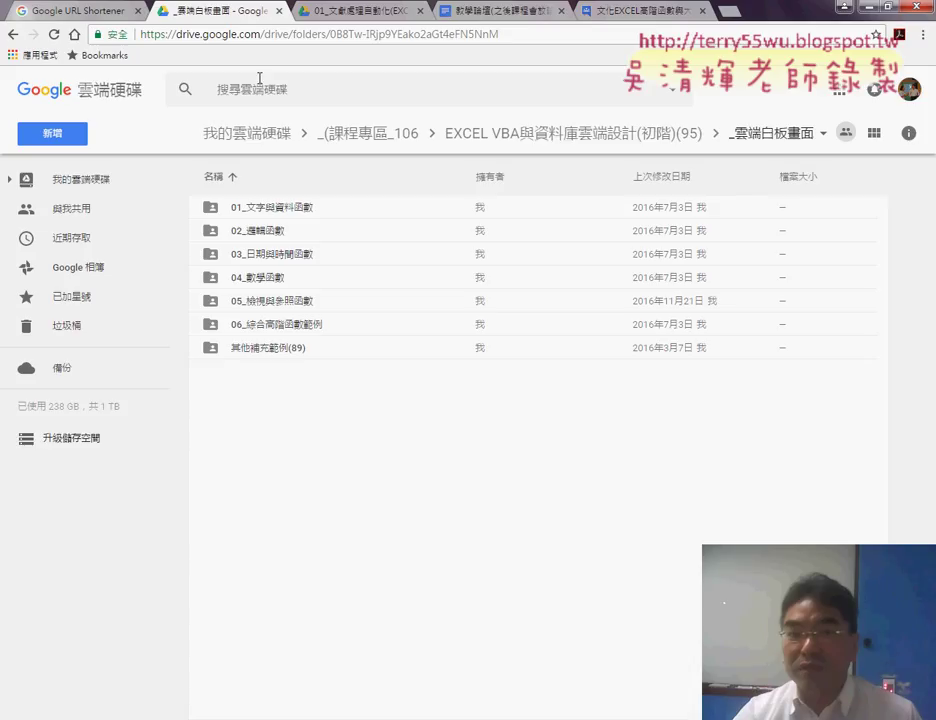
{"action": "left_click", "coordinate": [272, 284]}
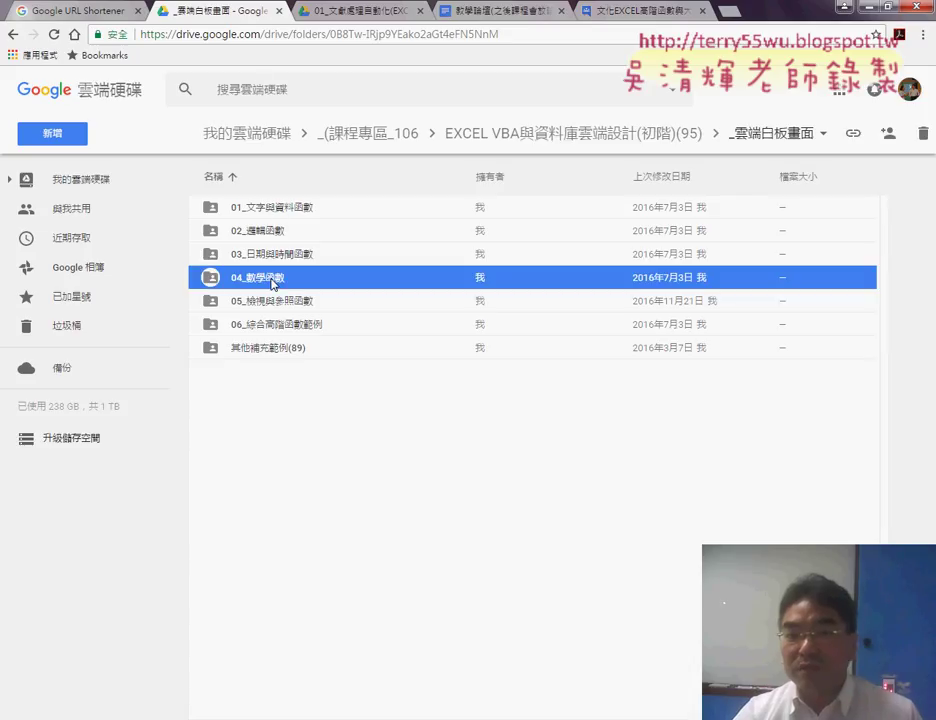
{"action": "double_click", "coordinate": [274, 260]}
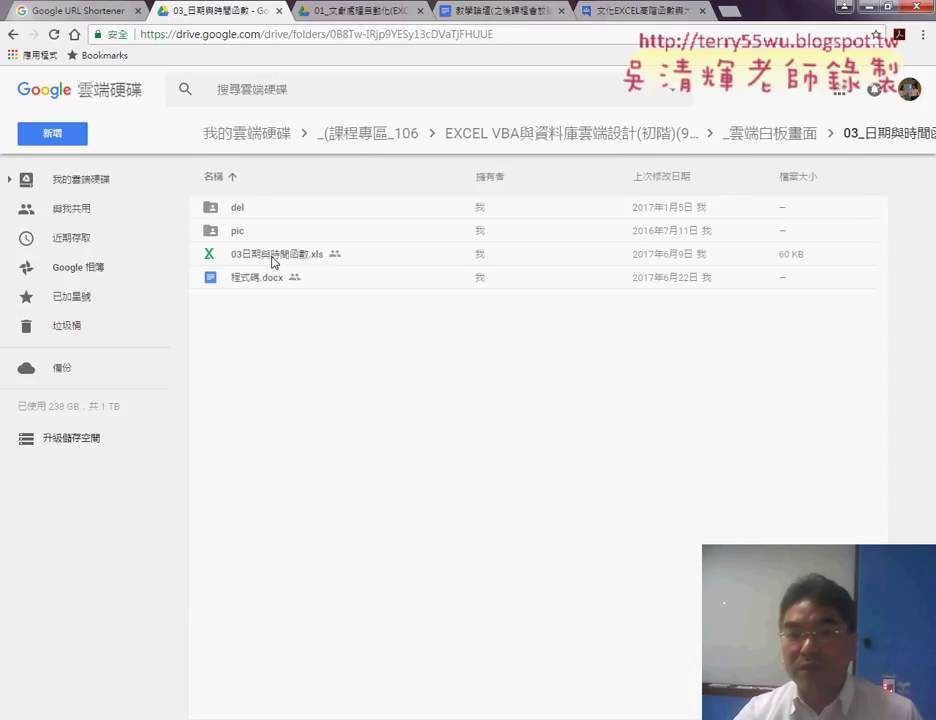
{"action": "double_click", "coordinate": [259, 281]}
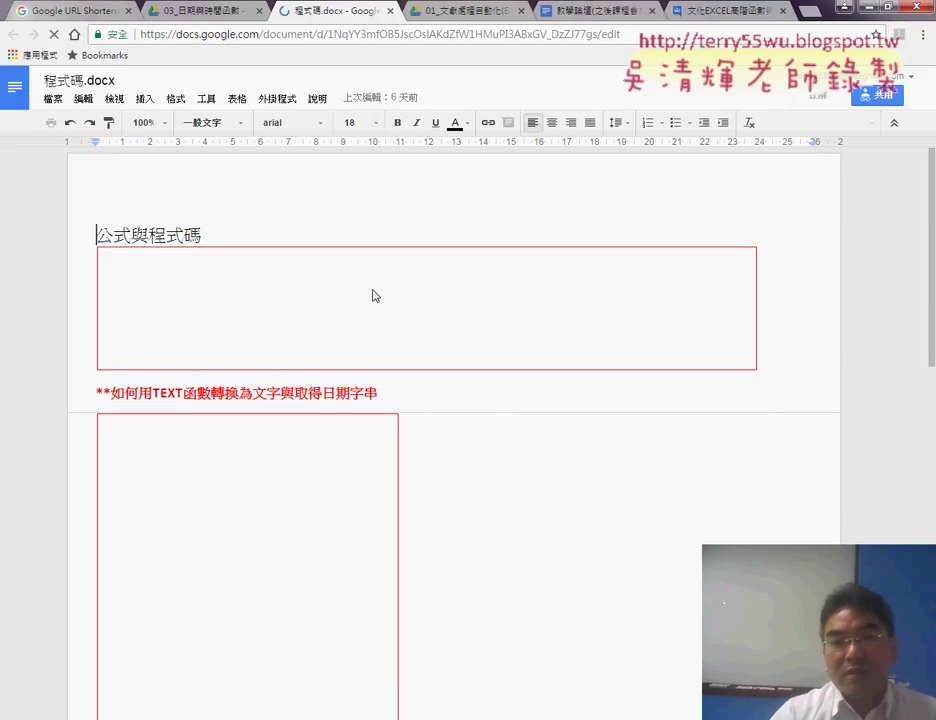
Scroll through the 程式碼.docx notes to review the formulas and VBA code.
{"action": "scroll", "coordinate": [425, 373], "scroll_direction": "down", "scroll_amount": 1}
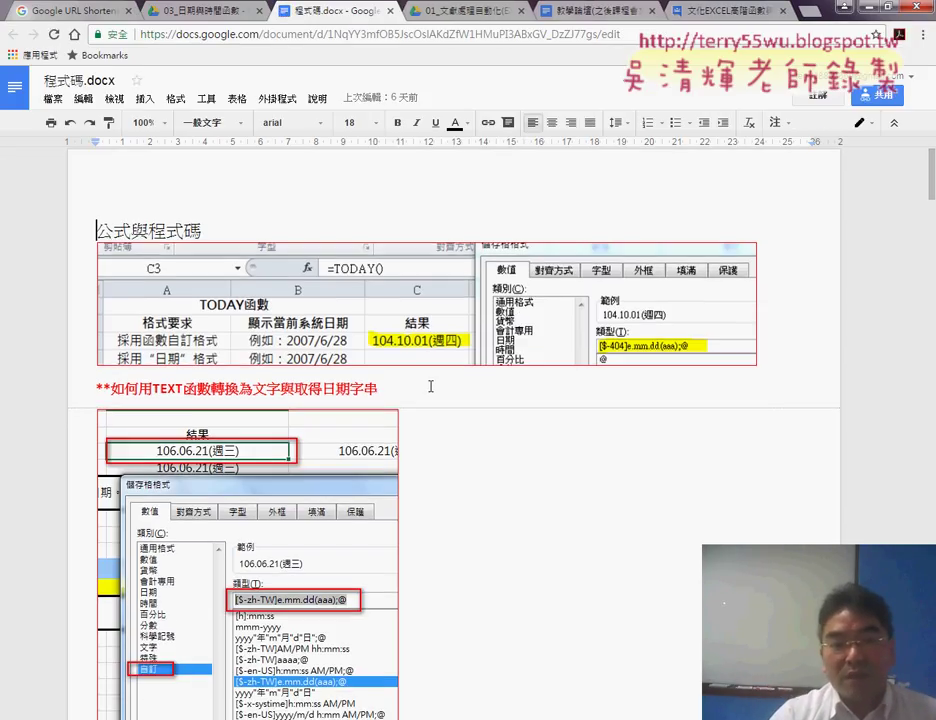
{"action": "scroll", "coordinate": [428, 380], "scroll_direction": "down", "scroll_amount": 1}
{"action": "scroll", "coordinate": [435, 388], "scroll_direction": "down", "scroll_amount": 1}
{"action": "scroll", "coordinate": [440, 394], "scroll_direction": "down", "scroll_amount": 1}
{"action": "scroll", "coordinate": [440, 394], "scroll_direction": "down", "scroll_amount": 2}
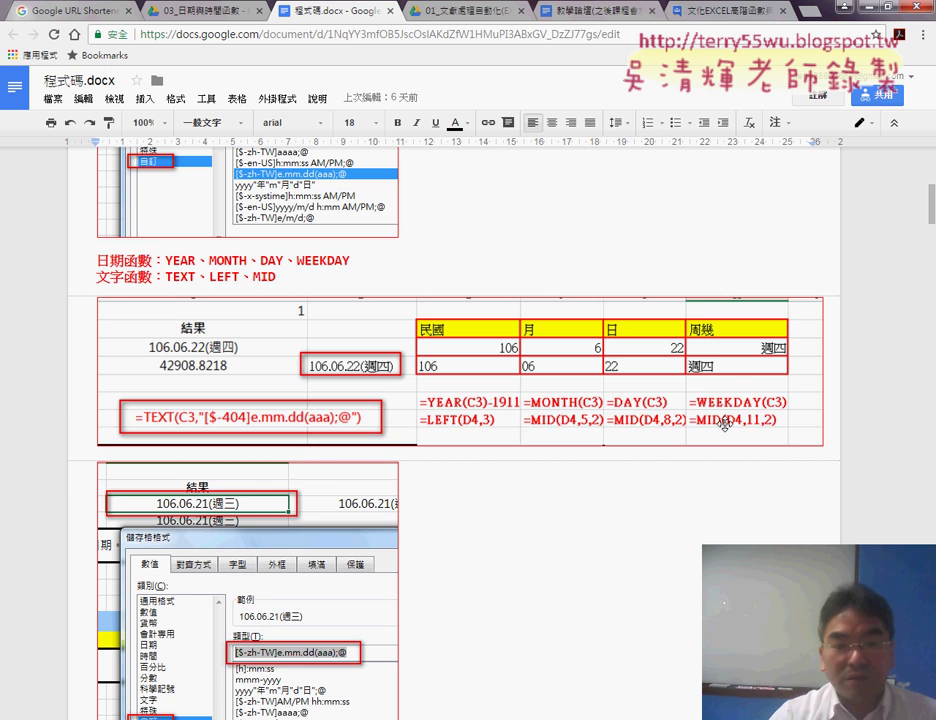
{"action": "scroll", "coordinate": [537, 437], "scroll_direction": "down", "scroll_amount": 2}
{"action": "scroll", "coordinate": [454, 442], "scroll_direction": "down", "scroll_amount": 2}
{"action": "scroll", "coordinate": [500, 420], "scroll_direction": "down", "scroll_amount": 2}
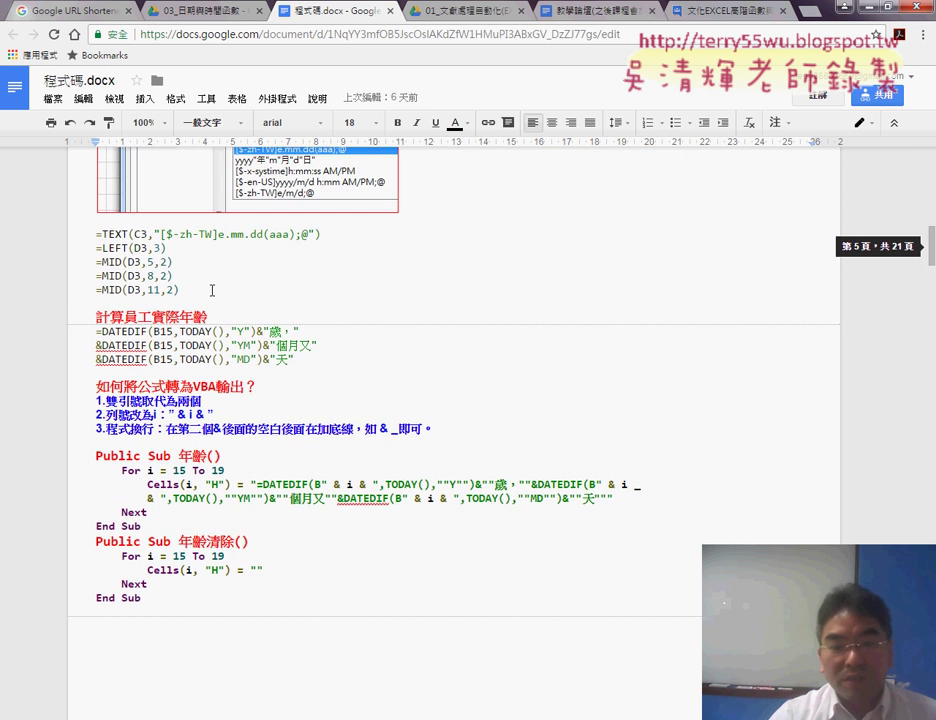
{"action": "scroll", "coordinate": [537, 406], "scroll_direction": "down", "scroll_amount": 2}
{"action": "scroll", "coordinate": [537, 406], "scroll_direction": "down", "scroll_amount": 3}
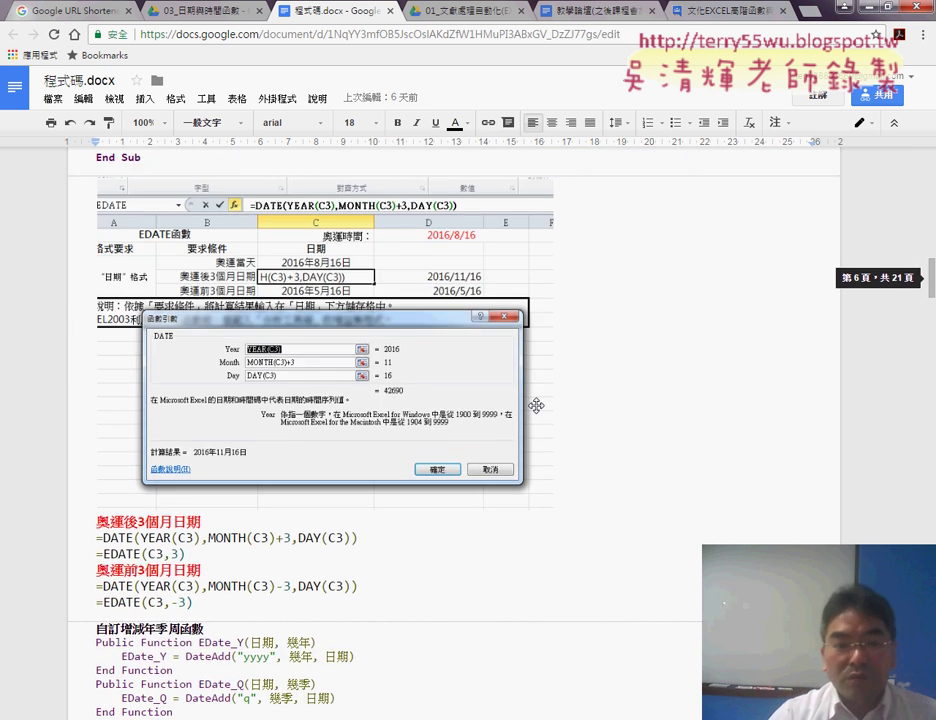
{"action": "scroll", "coordinate": [537, 406], "scroll_direction": "down", "scroll_amount": 1}
{"action": "scroll", "coordinate": [537, 406], "scroll_direction": "down", "scroll_amount": 3}
{"action": "scroll", "coordinate": [537, 405], "scroll_direction": "down", "scroll_amount": 2}
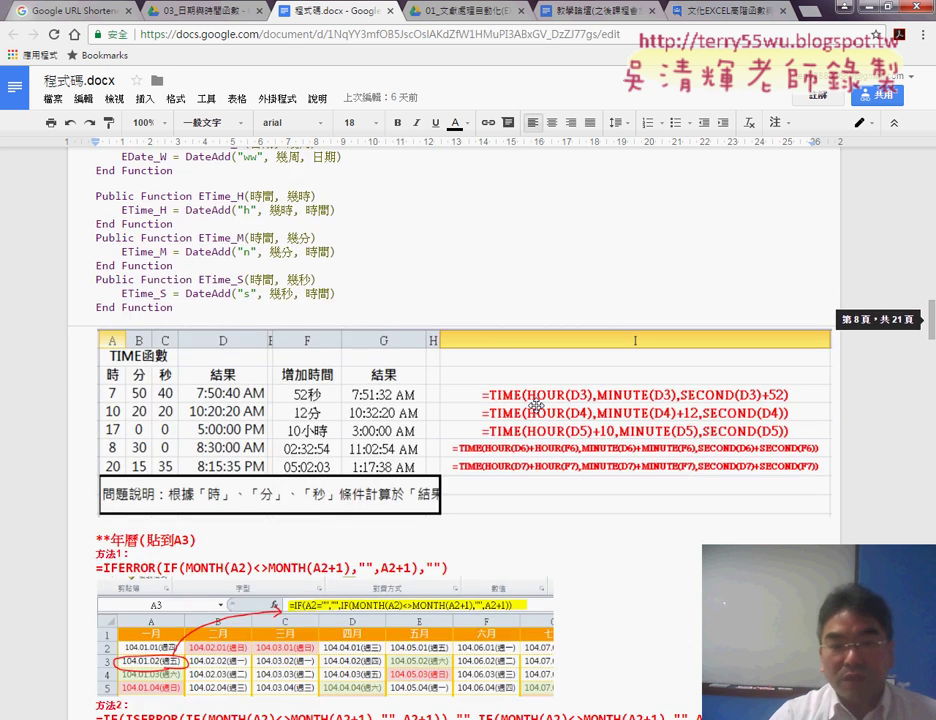
{"action": "scroll", "coordinate": [537, 402], "scroll_direction": "down", "scroll_amount": 2}
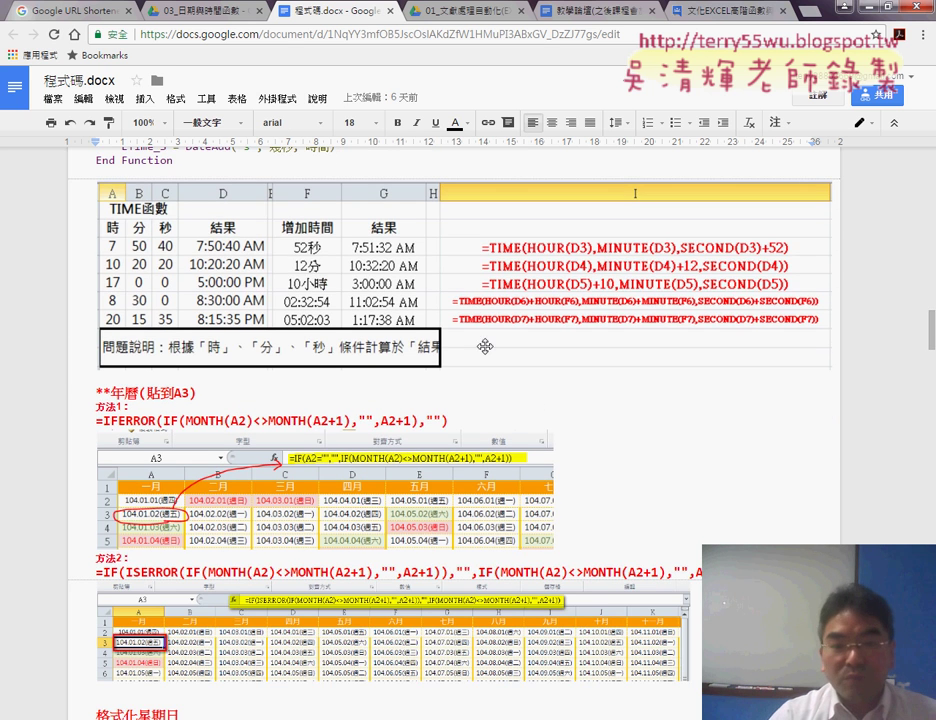
{"action": "scroll", "coordinate": [485, 346], "scroll_direction": "down", "scroll_amount": 2}
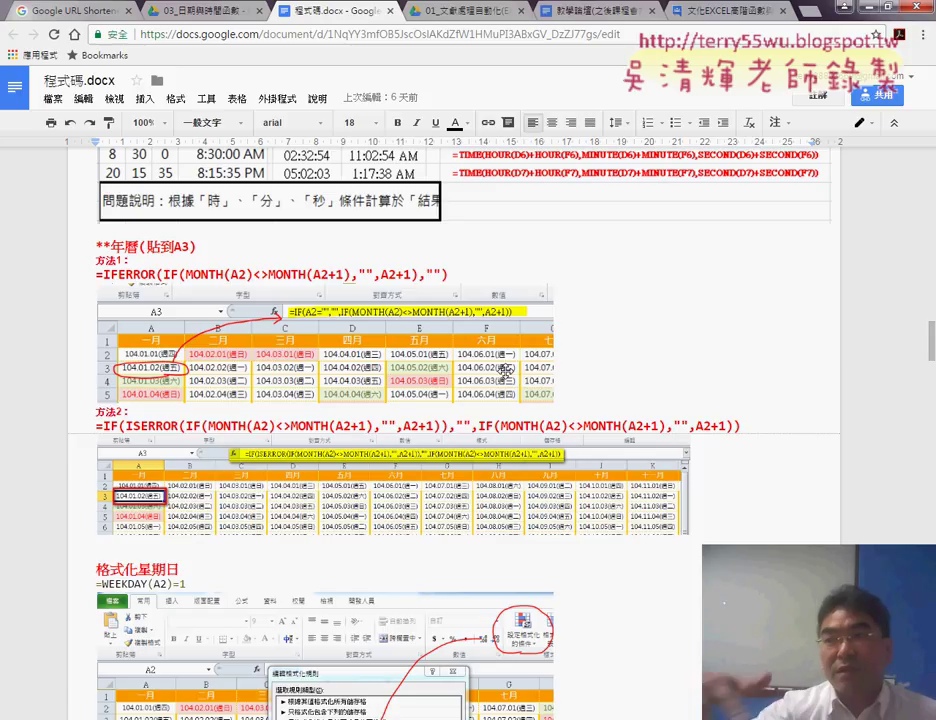
{"action": "scroll", "coordinate": [505, 370], "scroll_direction": "down", "scroll_amount": 2}
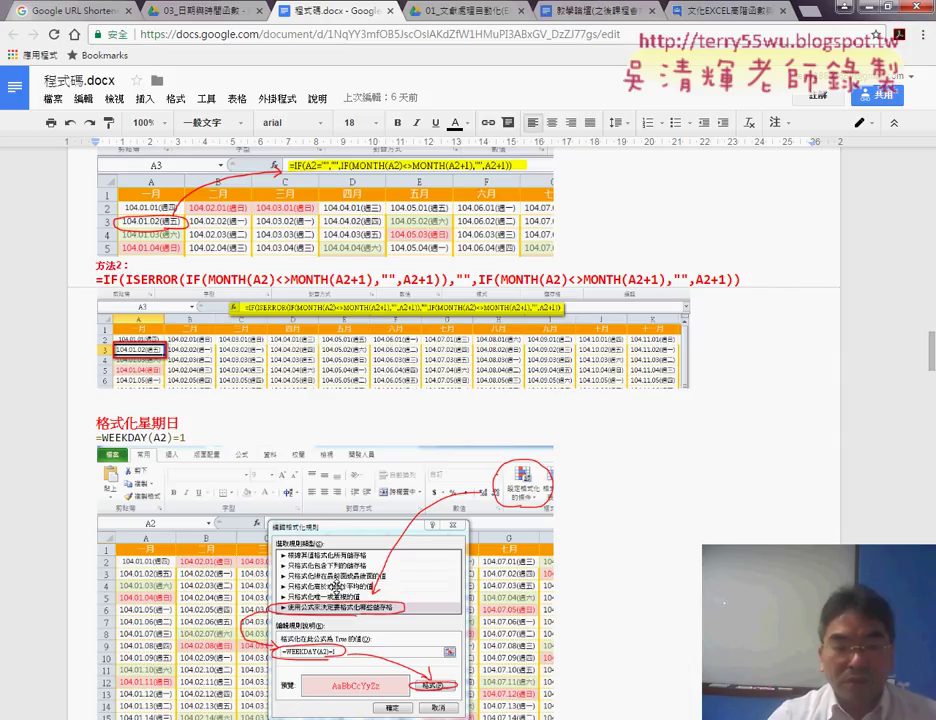
{"action": "scroll", "coordinate": [267, 600], "scroll_direction": "down", "scroll_amount": 3}
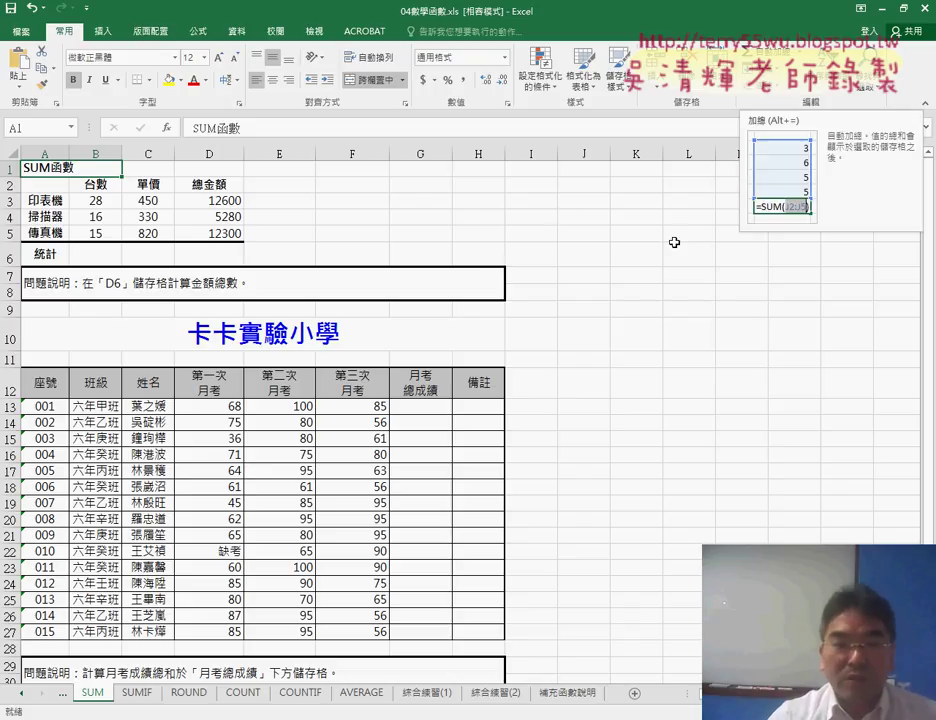
Enter exam weights 30%, 30% and 40% in D11:F11.
{"action": "scroll", "coordinate": [671, 244], "scroll_direction": "down", "scroll_amount": 2}
{"action": "left_click", "coordinate": [204, 249]}
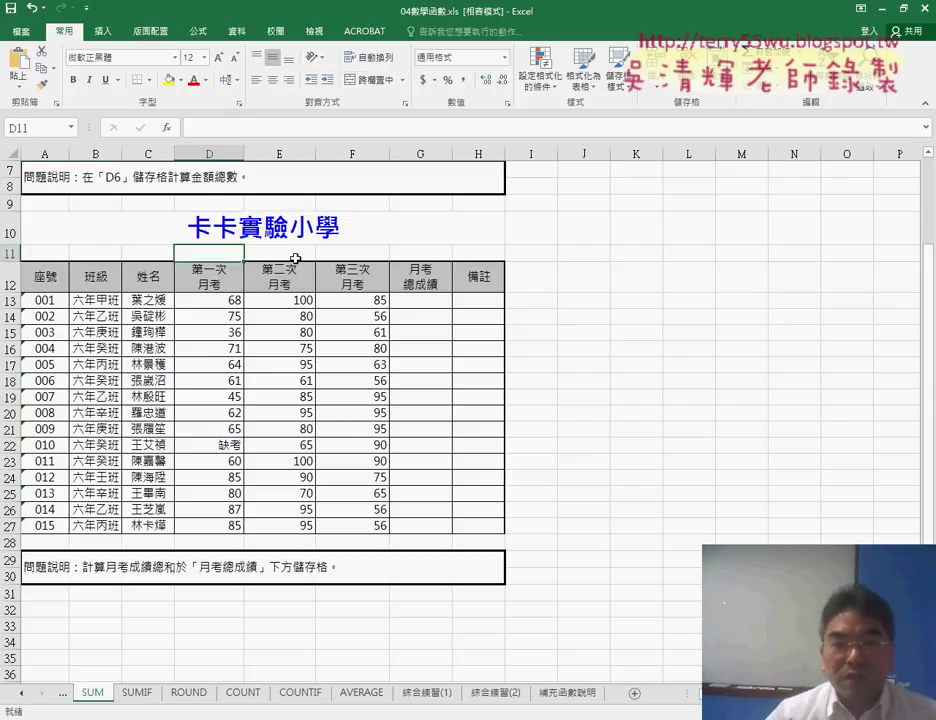
{"action": "left_click", "coordinate": [430, 300]}
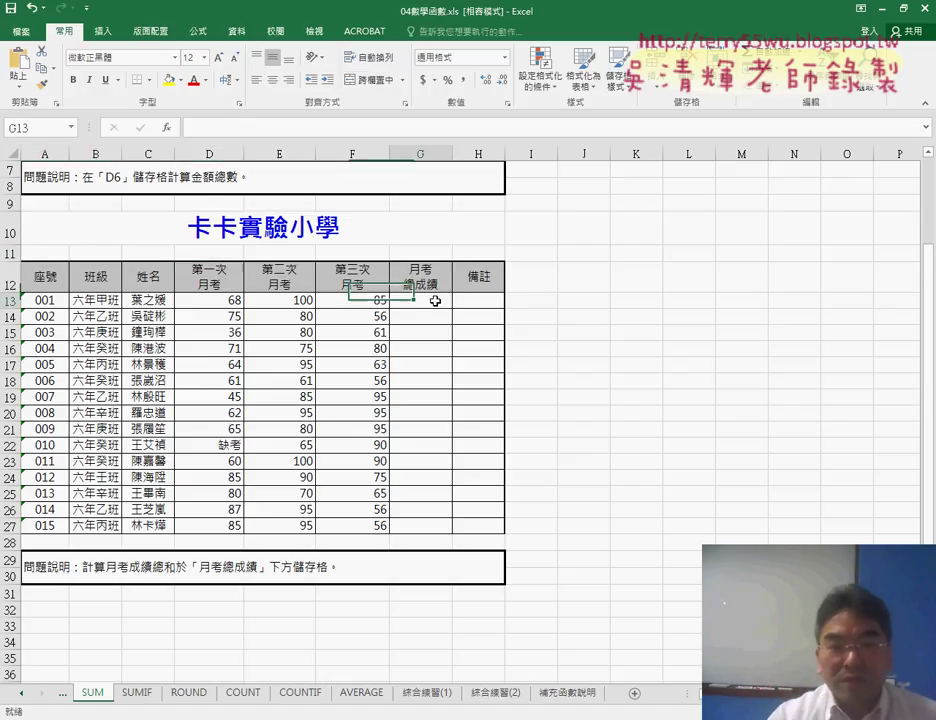
{"action": "left_click", "coordinate": [215, 251]}
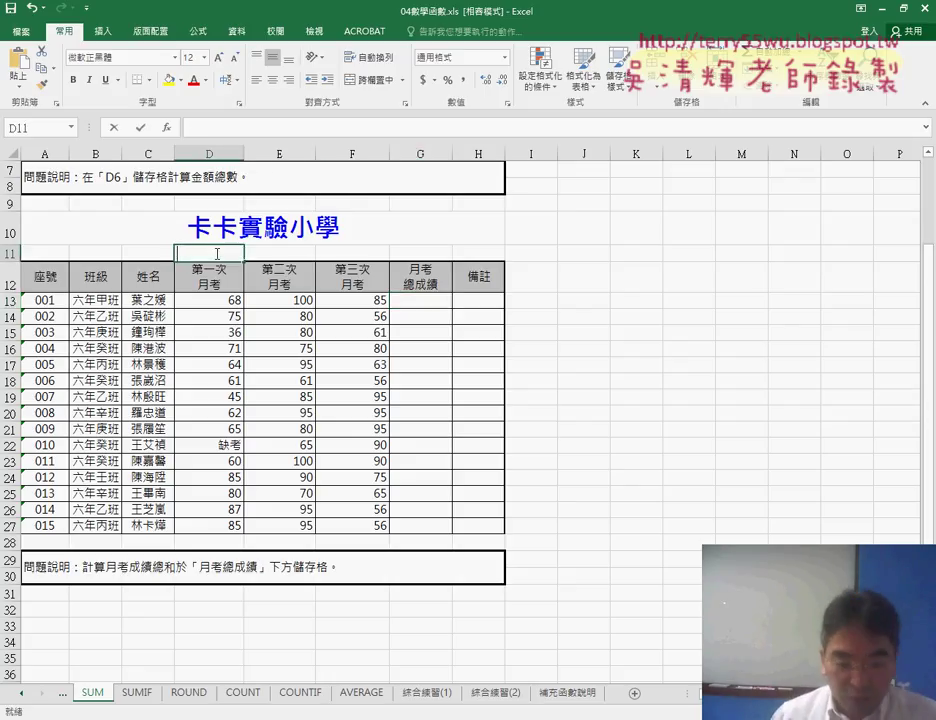
{"action": "type", "text": "30"}
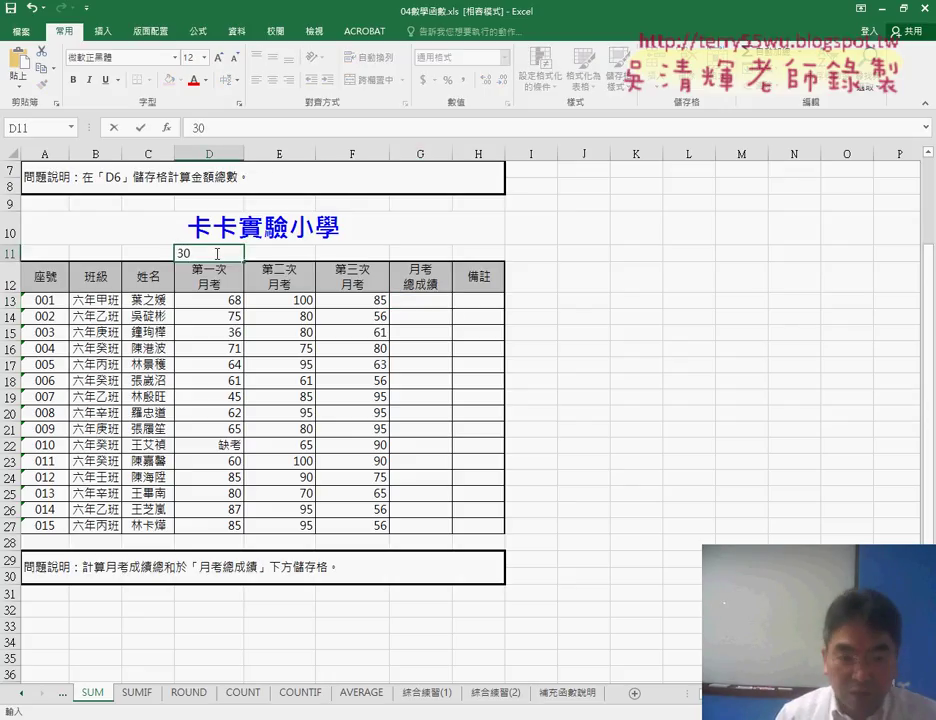
{"action": "type", "text": "%"}
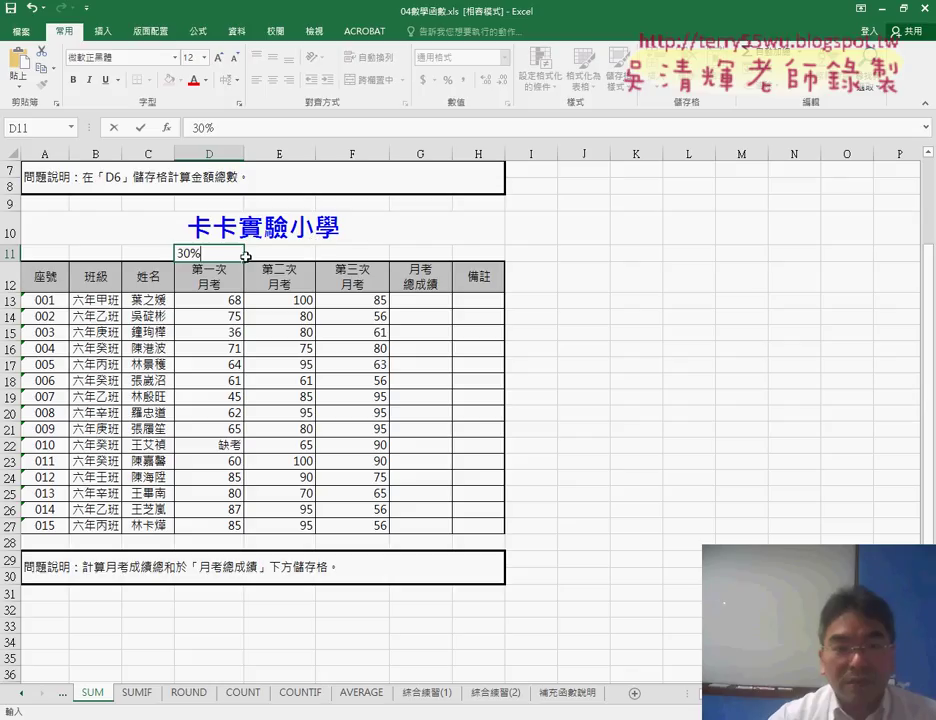
{"action": "left_click_drag", "start_coordinate": [246, 260], "coordinate": [390, 262]}
{"action": "double_click", "coordinate": [370, 254]}
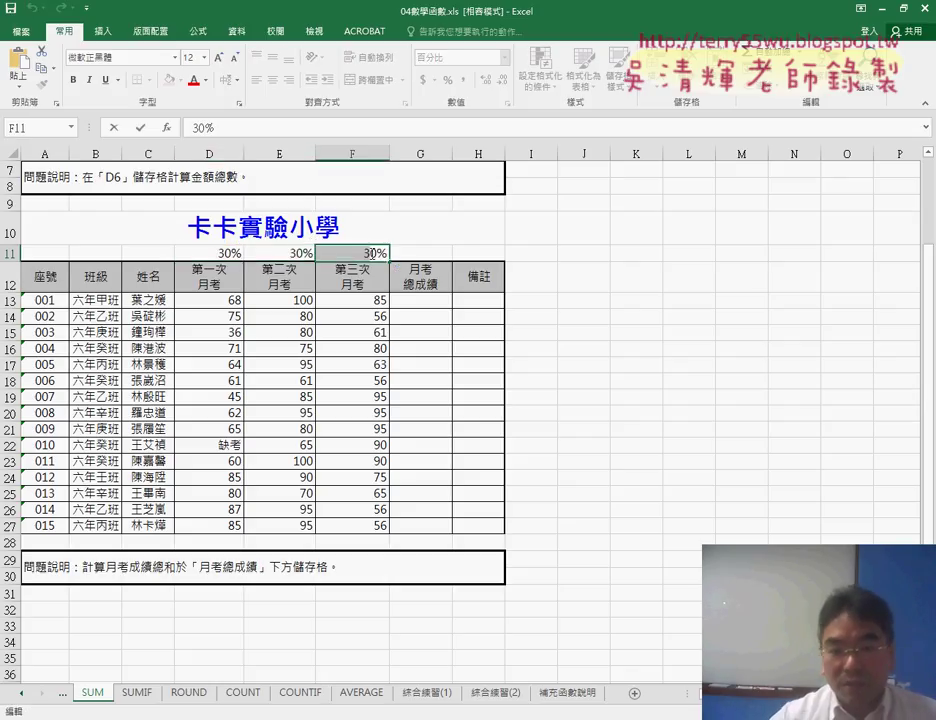
{"action": "type", "text": "40"}
{"action": "key", "text": "Return"}
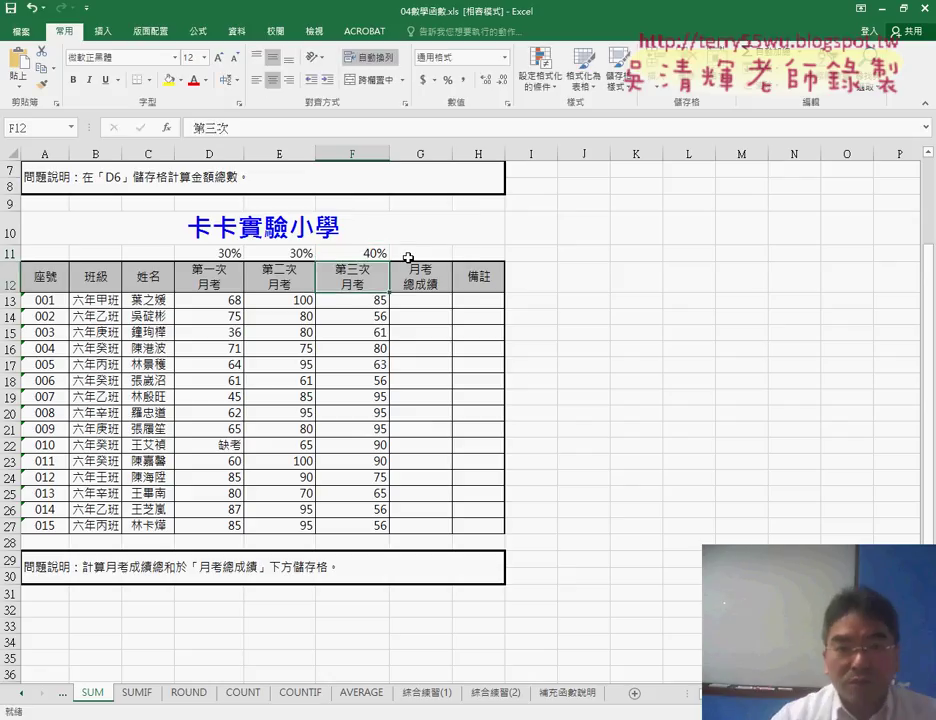
Point out the scores in row 13 and weights D11:F11 that feed G13's total.
{"action": "left_click", "coordinate": [427, 298]}
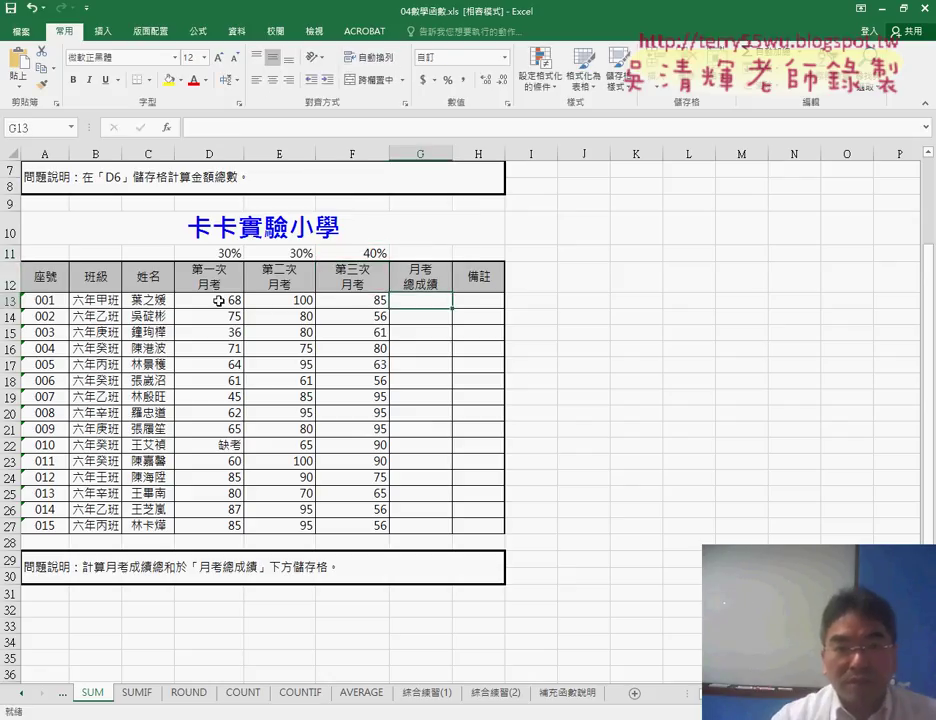
{"action": "left_click", "coordinate": [218, 300]}
{"action": "left_click", "coordinate": [218, 253]}
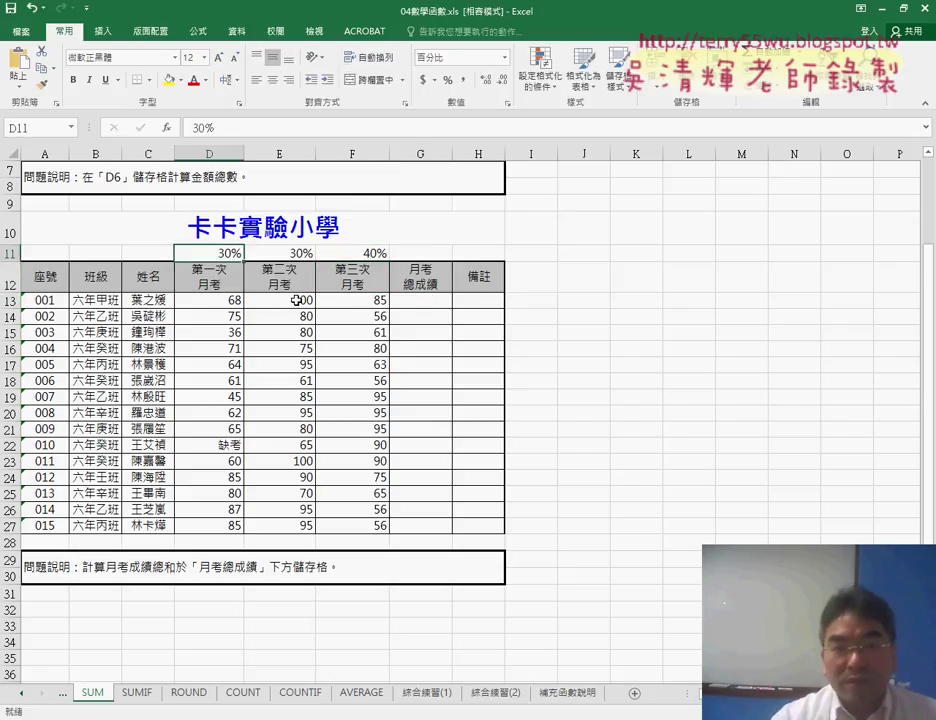
{"action": "left_click", "coordinate": [296, 300]}
{"action": "left_click", "coordinate": [305, 254]}
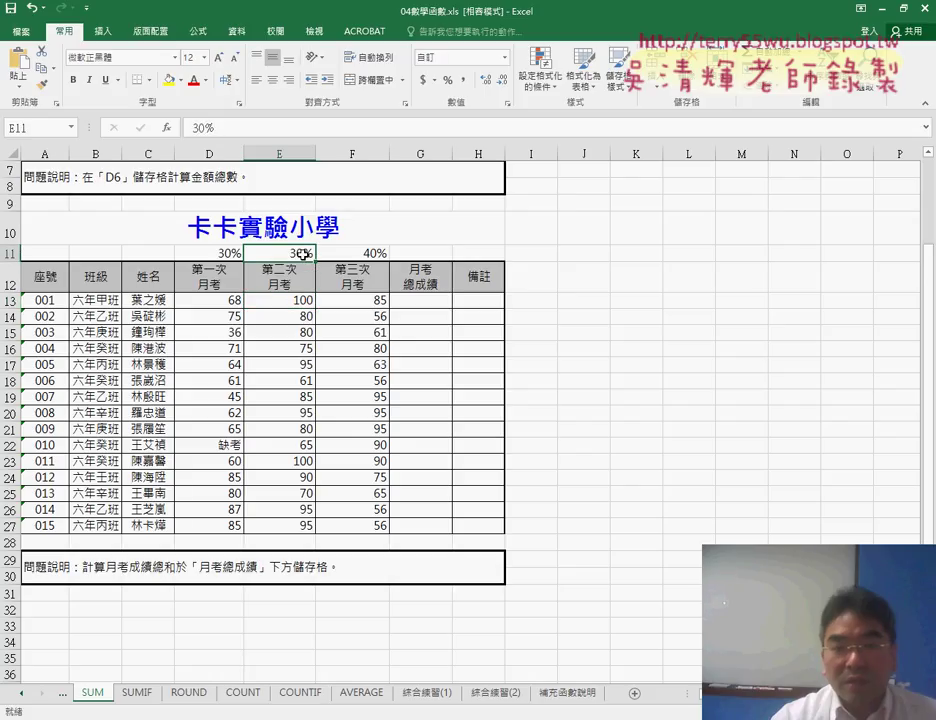
{"action": "left_click", "coordinate": [368, 300]}
{"action": "left_click", "coordinate": [372, 253]}
{"action": "left_click", "coordinate": [430, 302]}
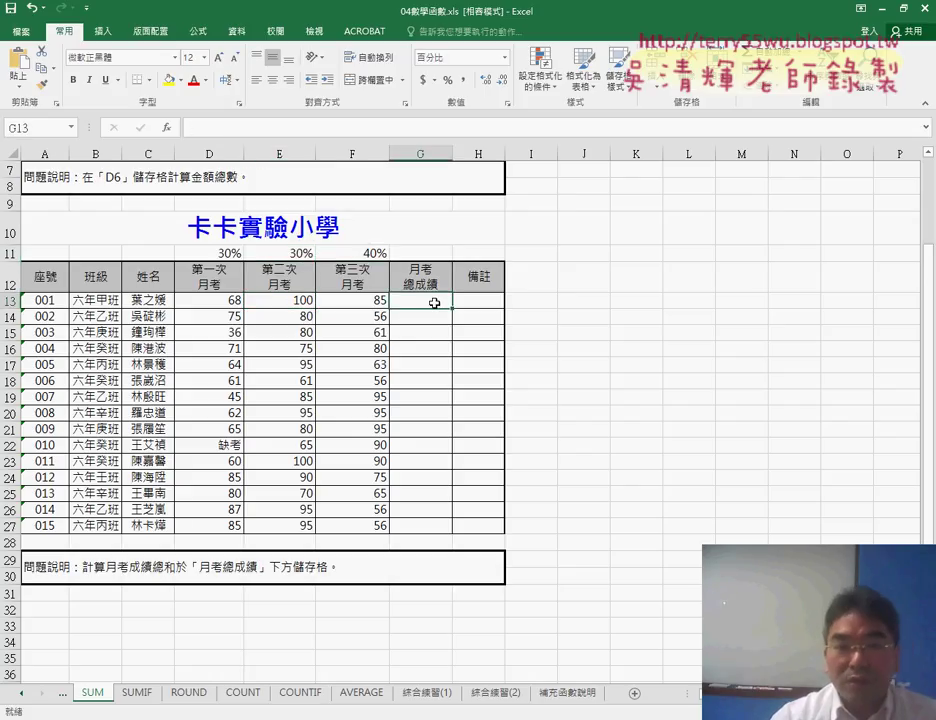
Build =D11*D13+E11*E13+F11*F13 in G13 by clicking the weight and score cells.
{"action": "left_click", "coordinate": [254, 123]}
{"action": "type", "text": "="}
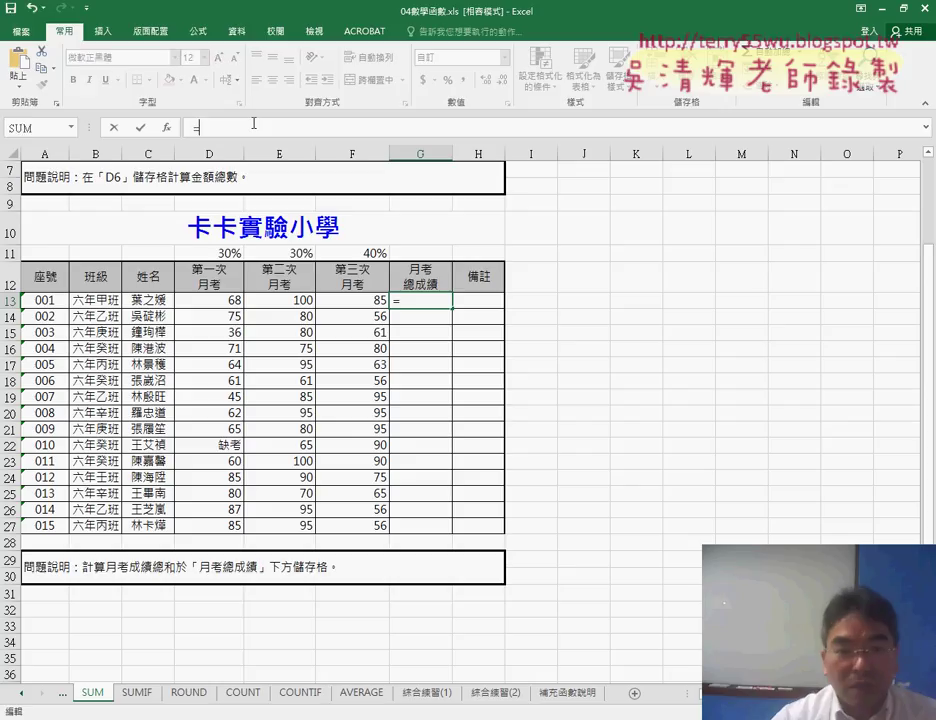
{"action": "left_click", "coordinate": [223, 302]}
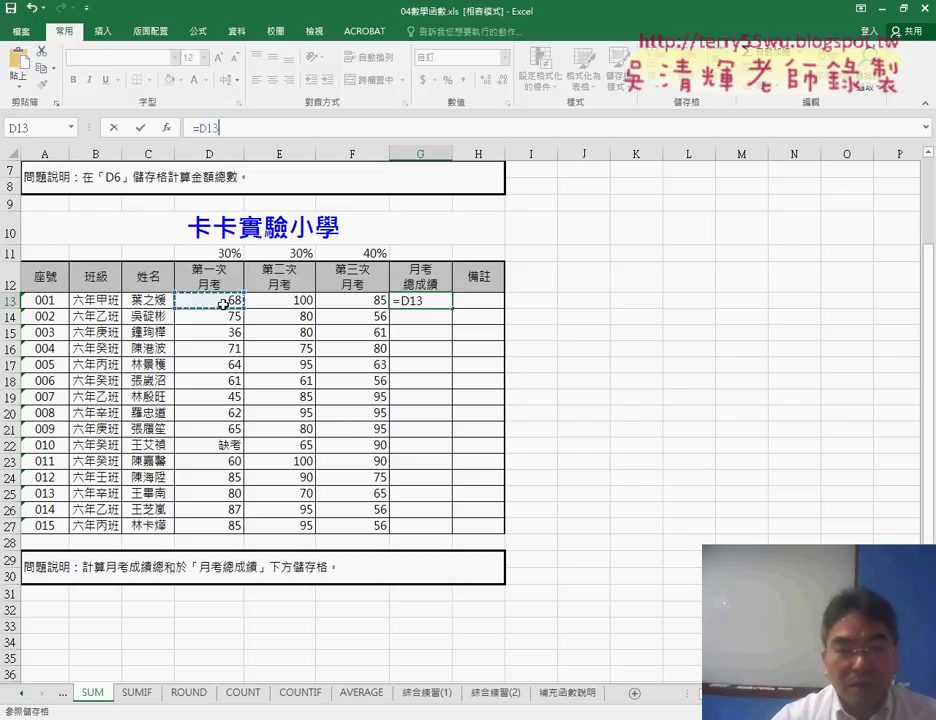
{"action": "left_click", "coordinate": [223, 253]}
{"action": "type", "text": "*"}
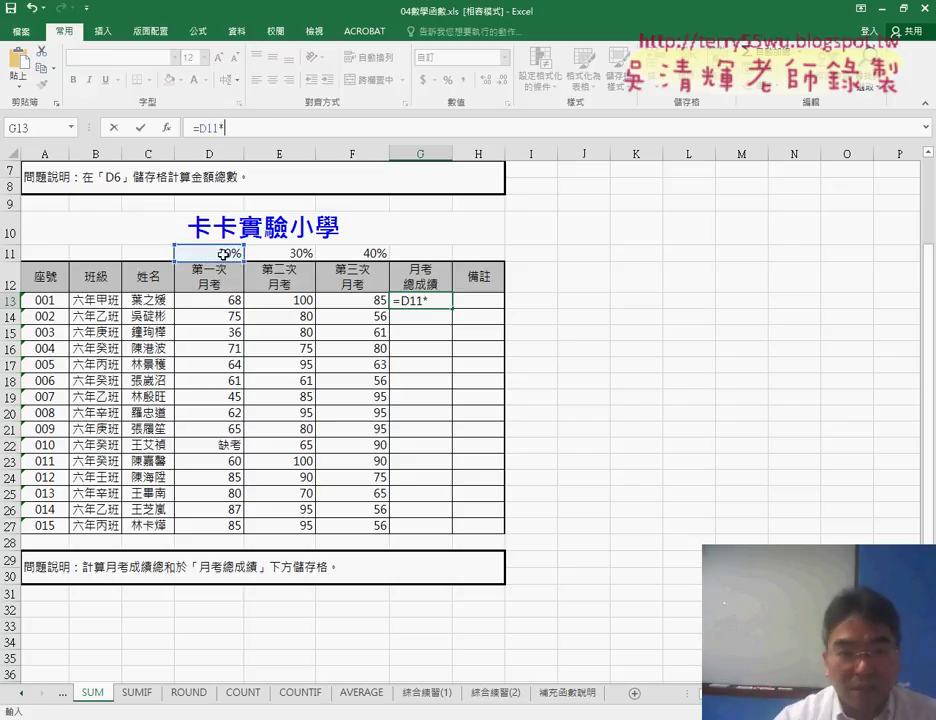
{"action": "left_click", "coordinate": [223, 301]}
{"action": "type", "text": "+"}
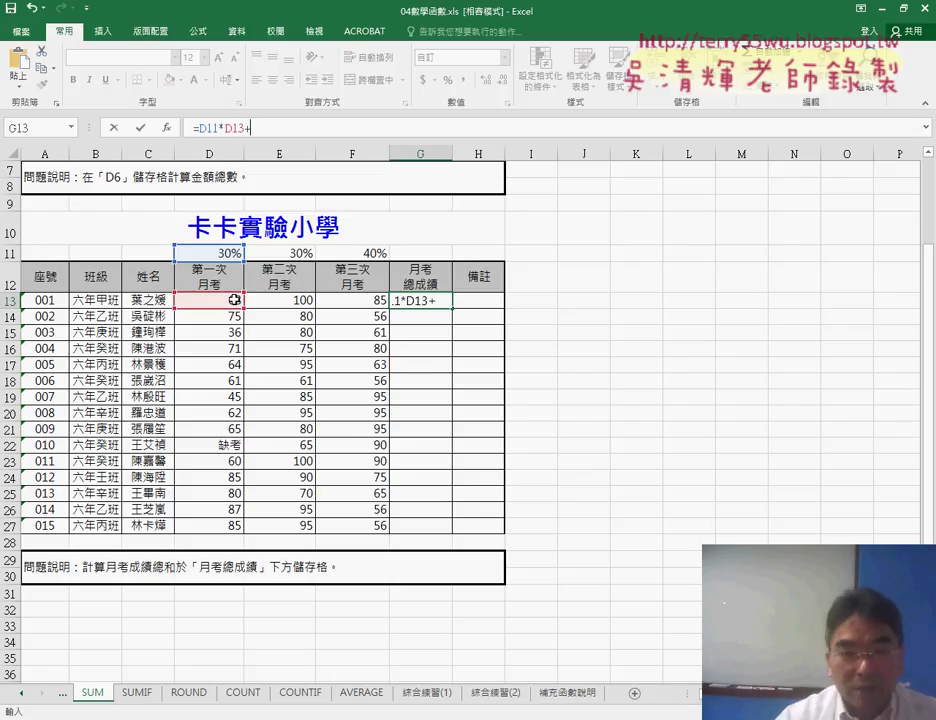
{"action": "left_click", "coordinate": [309, 256]}
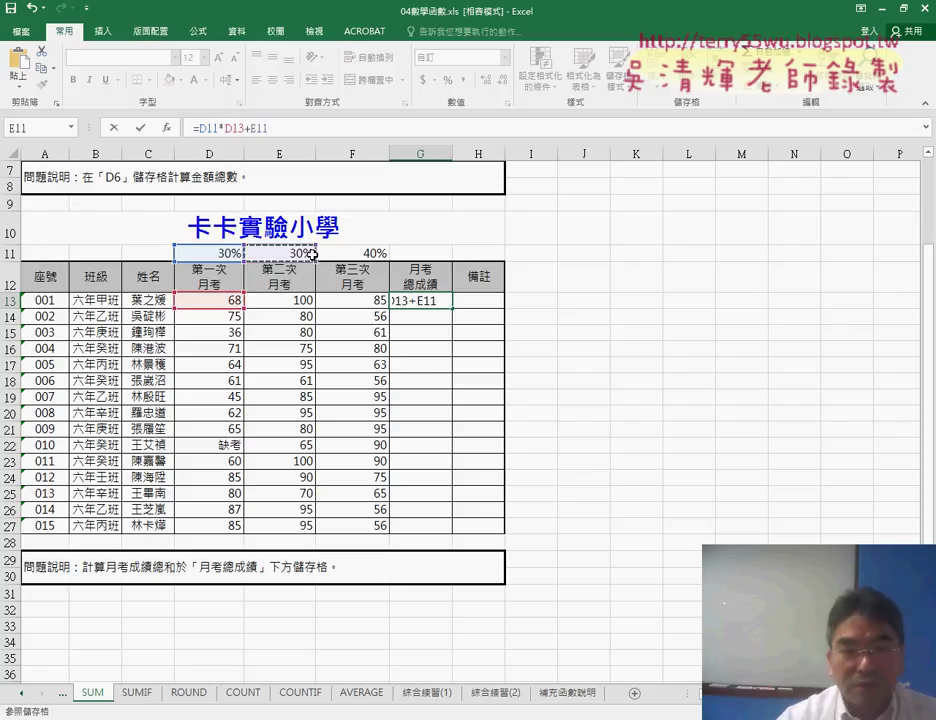
{"action": "type", "text": "*"}
{"action": "left_click", "coordinate": [295, 300]}
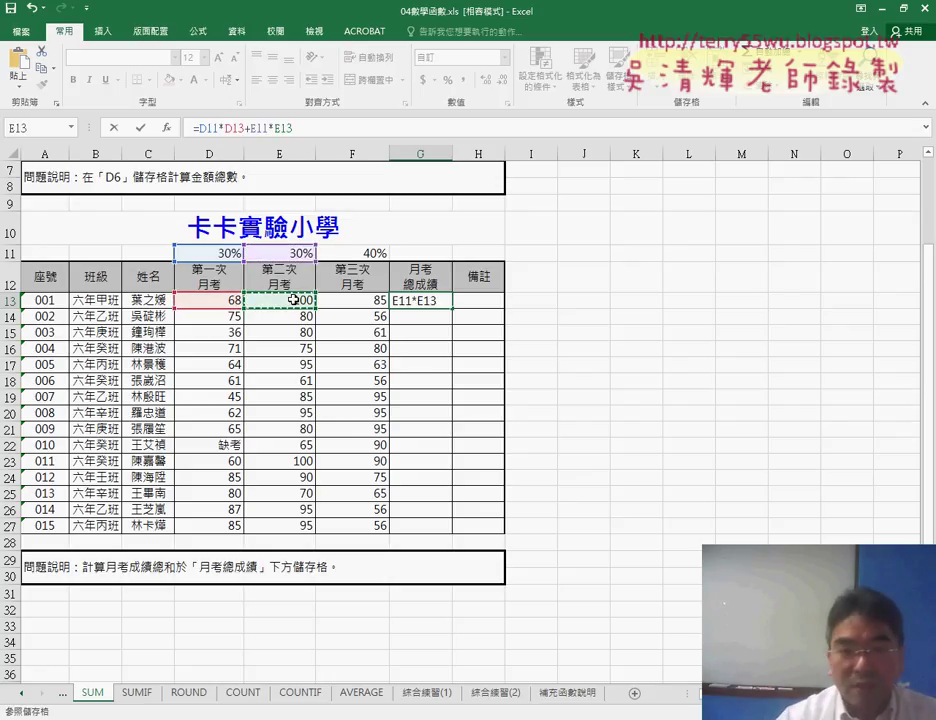
{"action": "type", "text": "+"}
{"action": "left_click", "coordinate": [371, 250]}
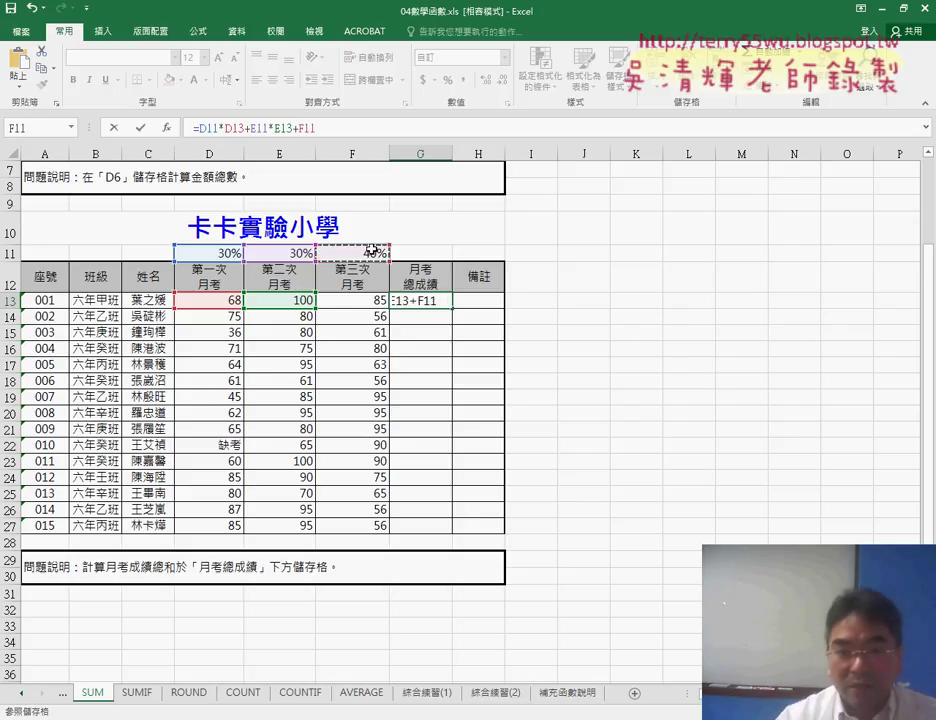
{"action": "type", "text": "*"}
{"action": "left_click", "coordinate": [370, 301]}
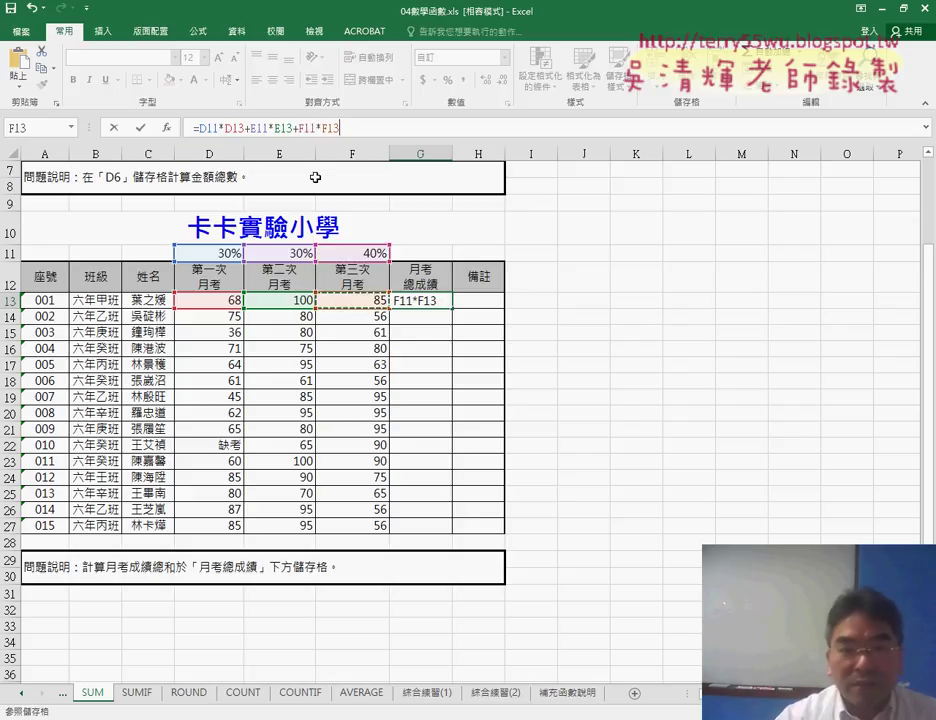
Lock row 11 in each weight reference with $ and confirm, giving 84.
{"action": "left_click", "coordinate": [201, 128]}
{"action": "type", "text": "$"}
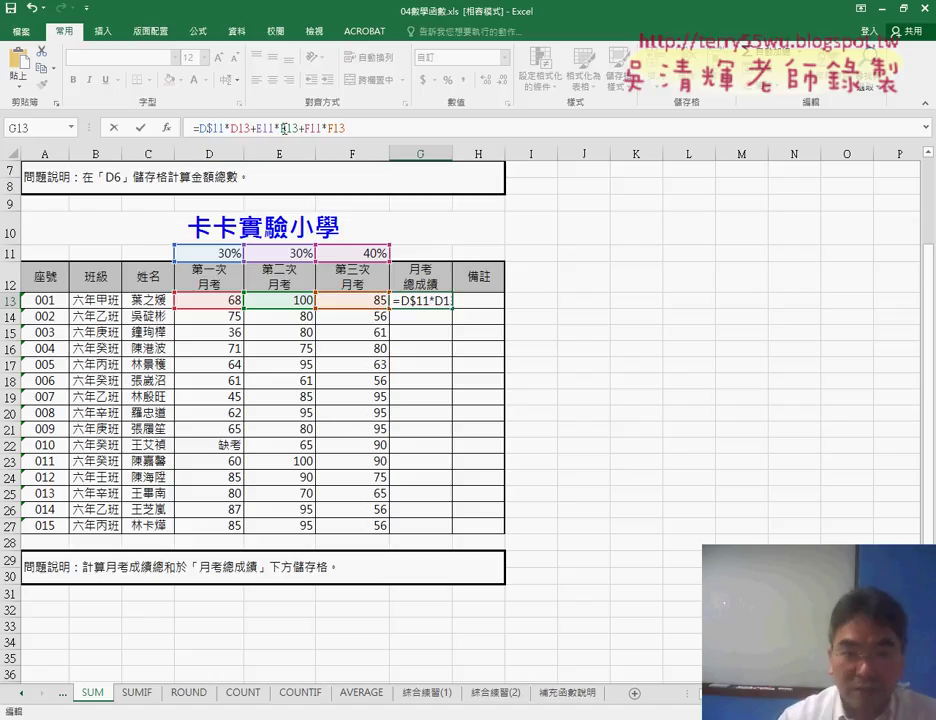
{"action": "key", "text": "Right"}
{"action": "key", "text": "Right"}
{"action": "key", "text": "Right"}
{"action": "type", "text": "$"}
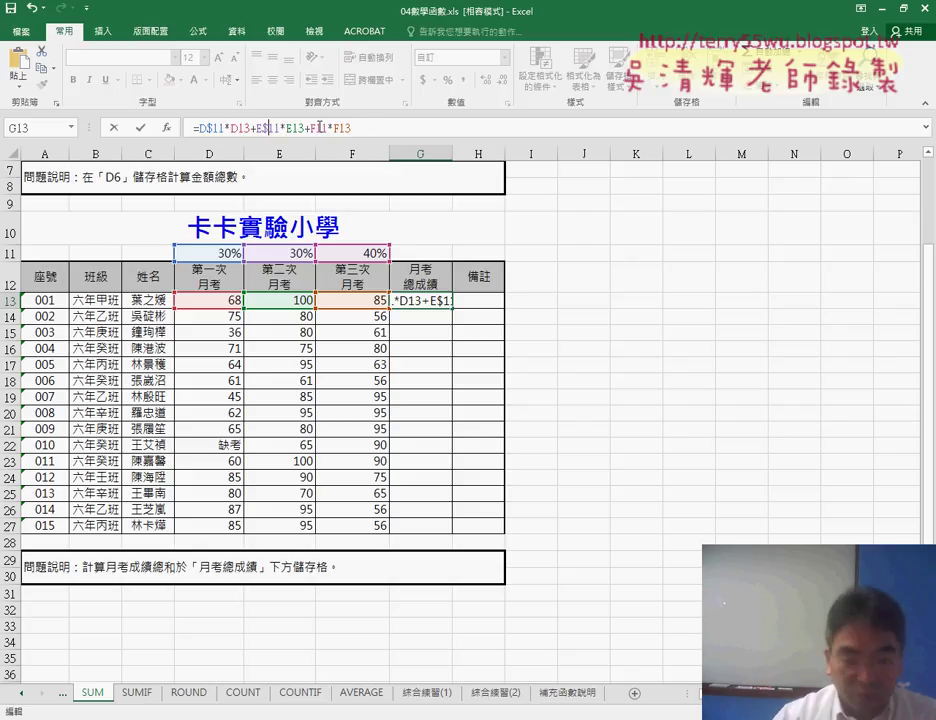
{"action": "left_click", "coordinate": [317, 128]}
{"action": "type", "text": "$"}
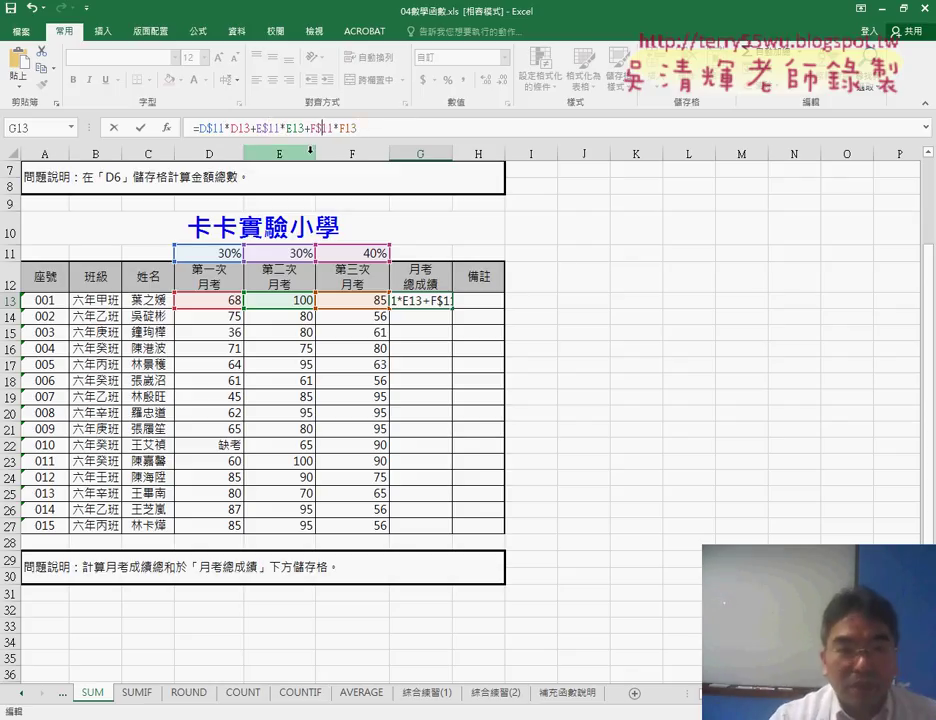
{"action": "left_click", "coordinate": [143, 128]}
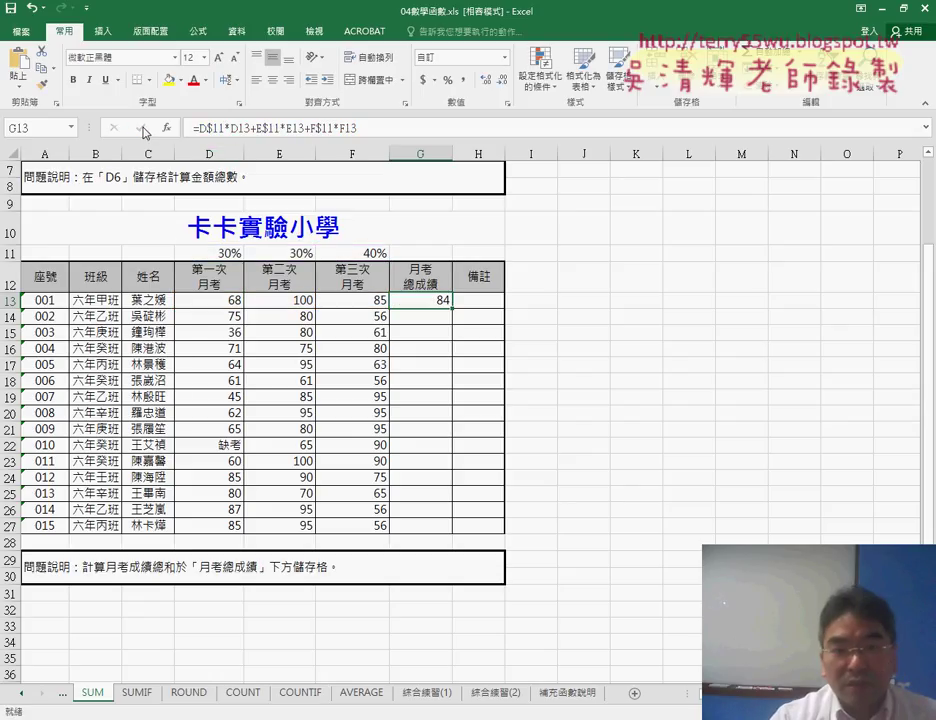
Copy G13's weighted formula down to G27, then select H13 in the 備註 column.
{"action": "double_click", "coordinate": [453, 309]}
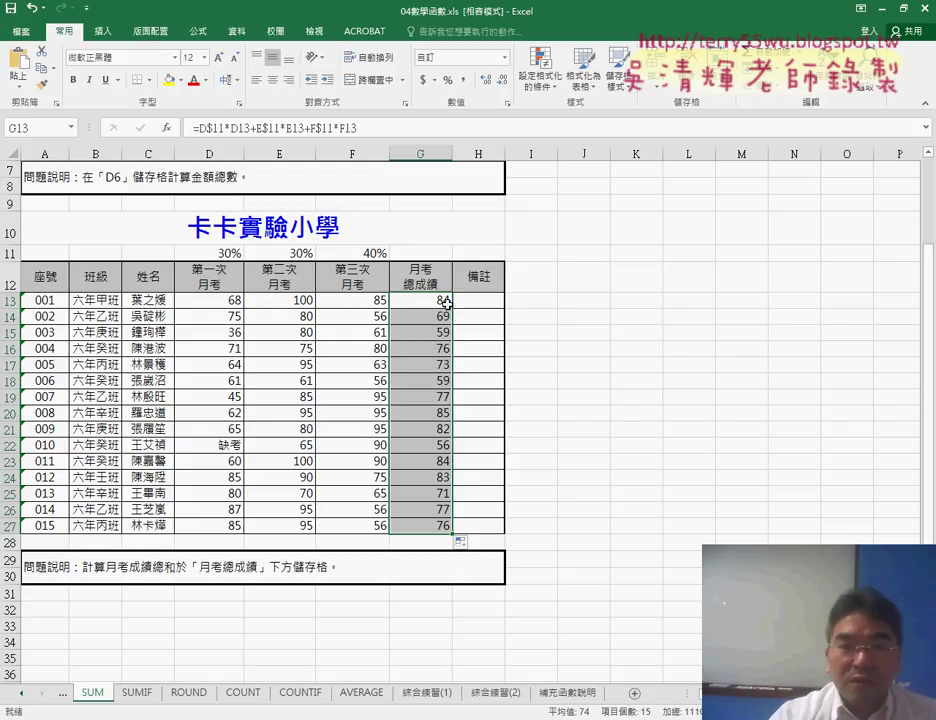
{"action": "left_click", "coordinate": [437, 302]}
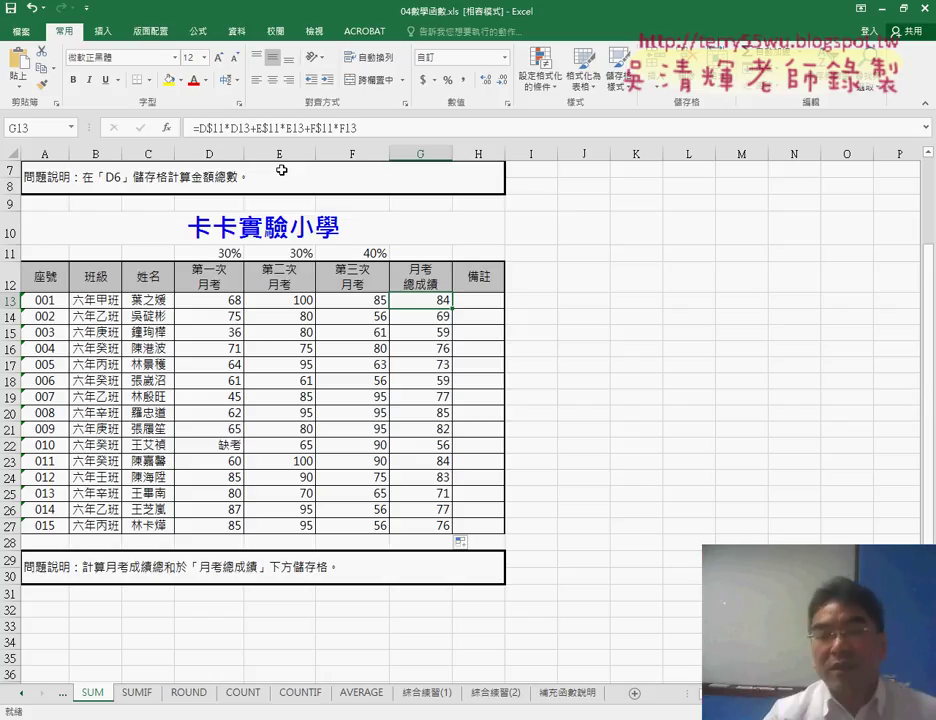
{"action": "left_click", "coordinate": [488, 303]}
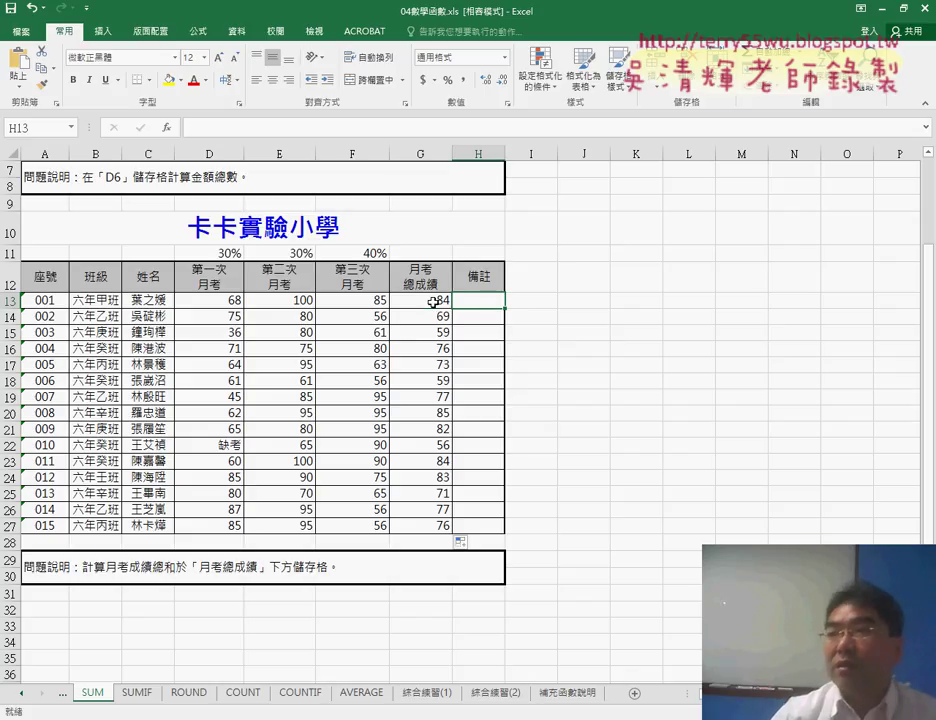
{"action": "left_click", "coordinate": [432, 302]}
{"action": "left_click", "coordinate": [483, 300]}
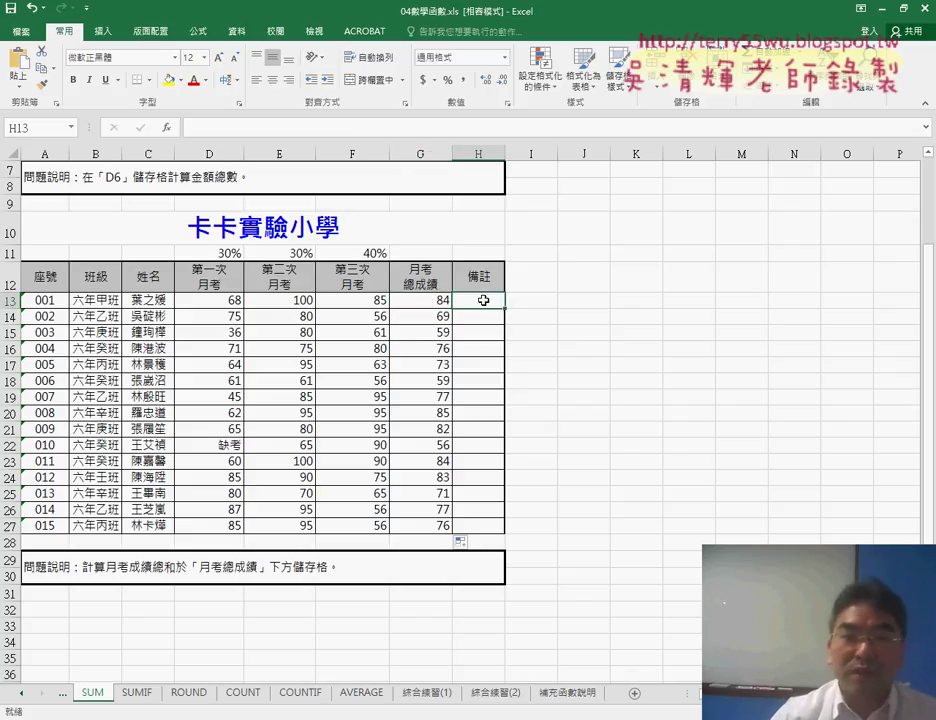
{"action": "left_click", "coordinate": [166, 127]}
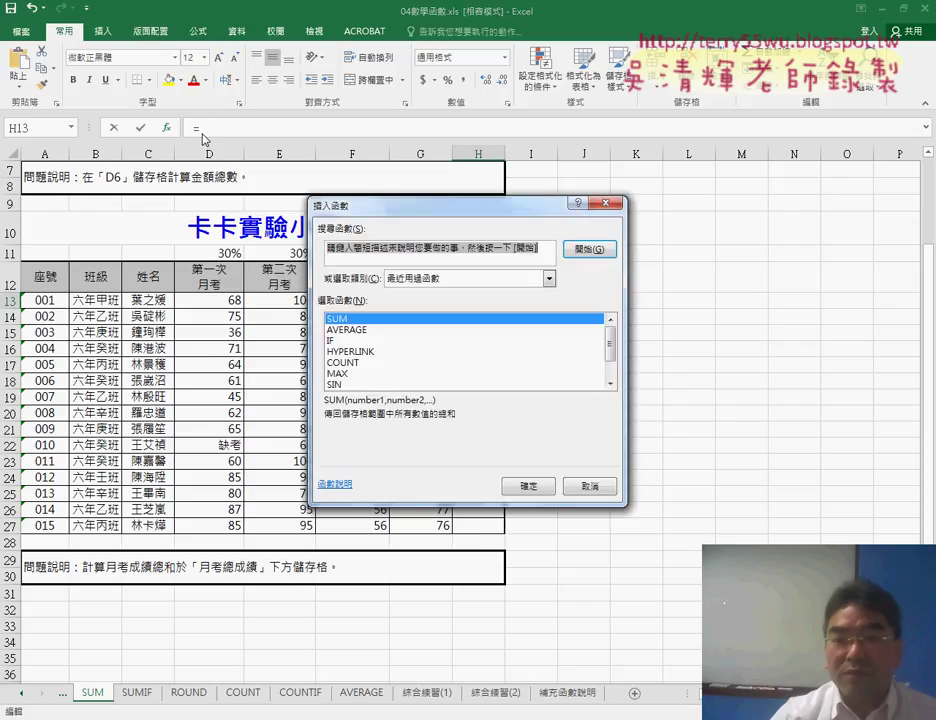
{"action": "left_click", "coordinate": [549, 278]}
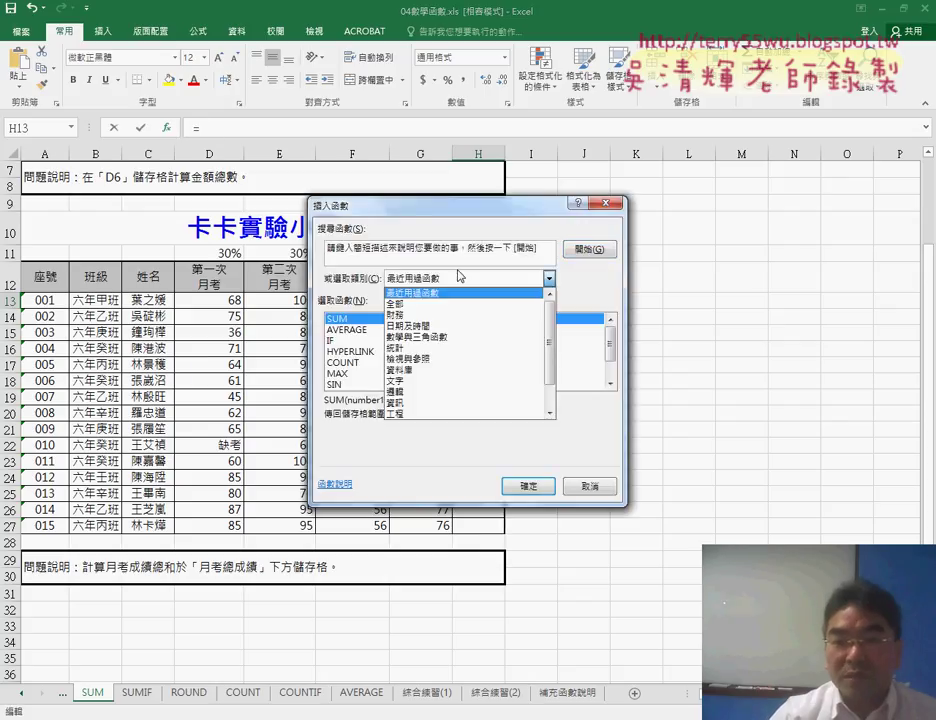
{"action": "left_click", "coordinate": [491, 337]}
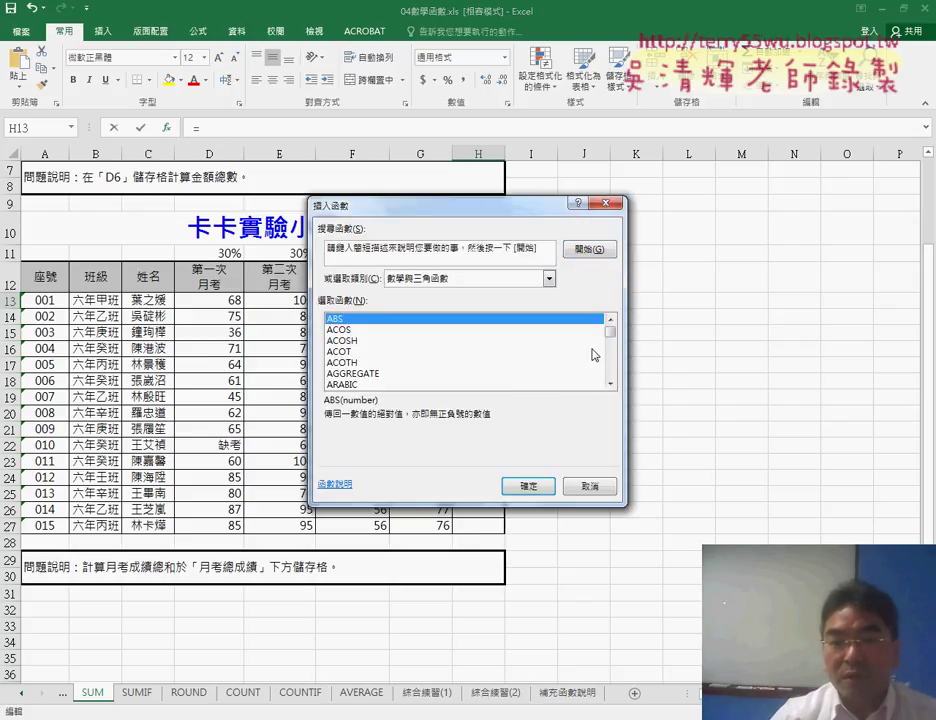
{"action": "left_click_drag", "start_coordinate": [611, 331], "coordinate": [615, 377]}
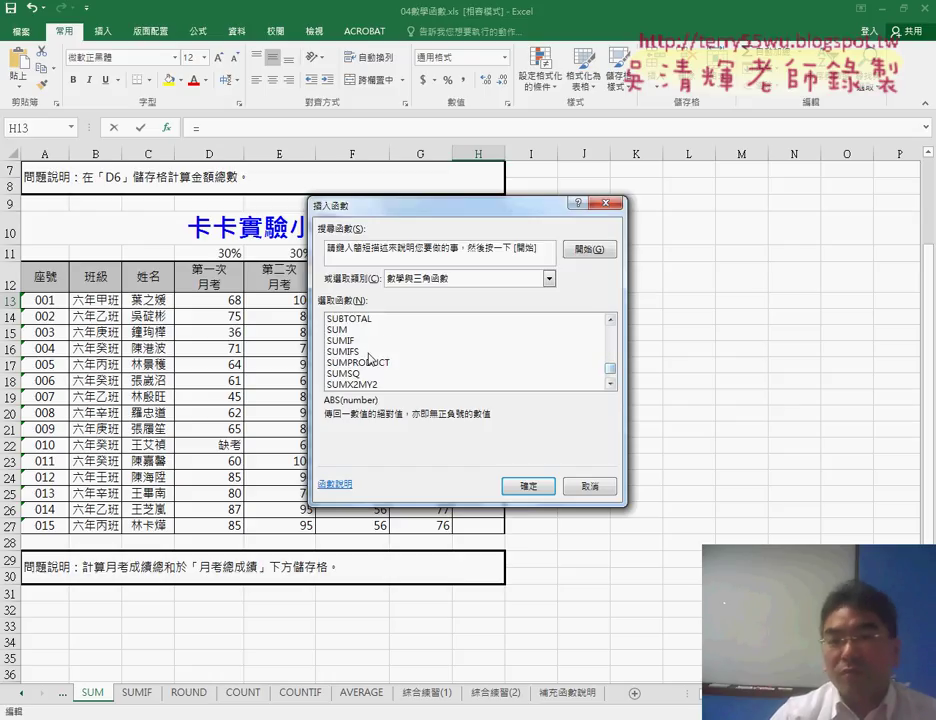
{"action": "left_click", "coordinate": [480, 329]}
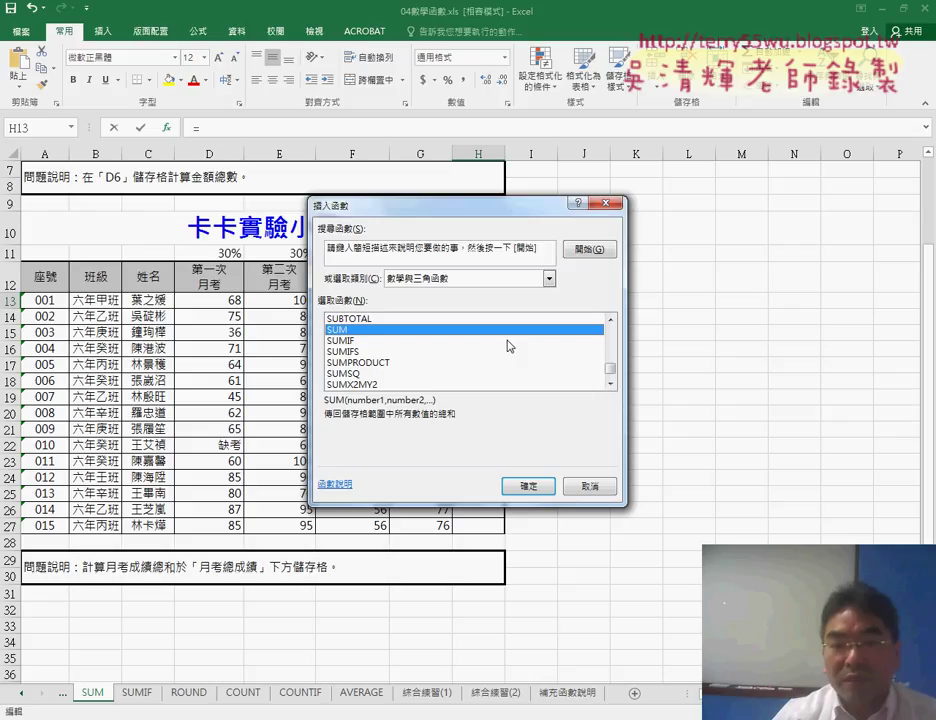
{"action": "left_click", "coordinate": [389, 364]}
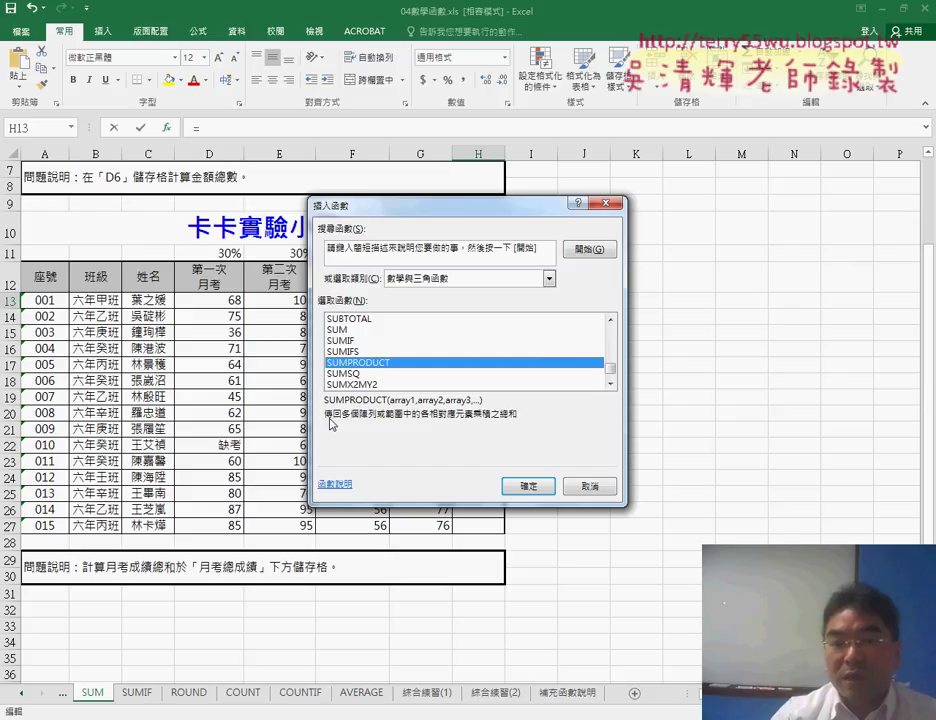
{"action": "left_click_drag", "start_coordinate": [400, 215], "coordinate": [413, 373]}
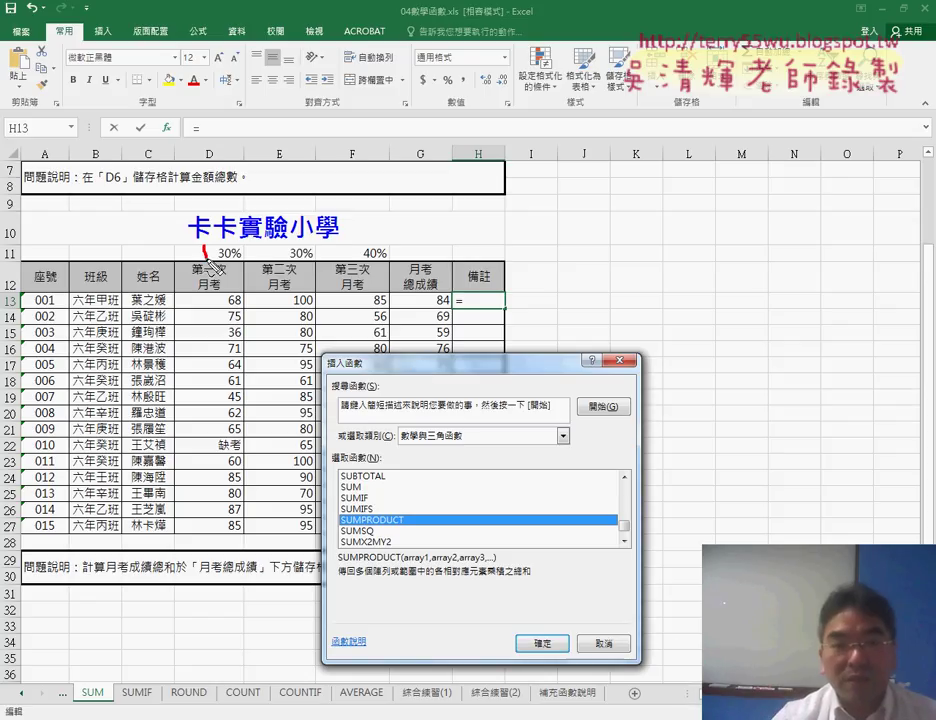
{"action": "left_click_drag", "start_coordinate": [206, 248], "coordinate": [395, 256]}
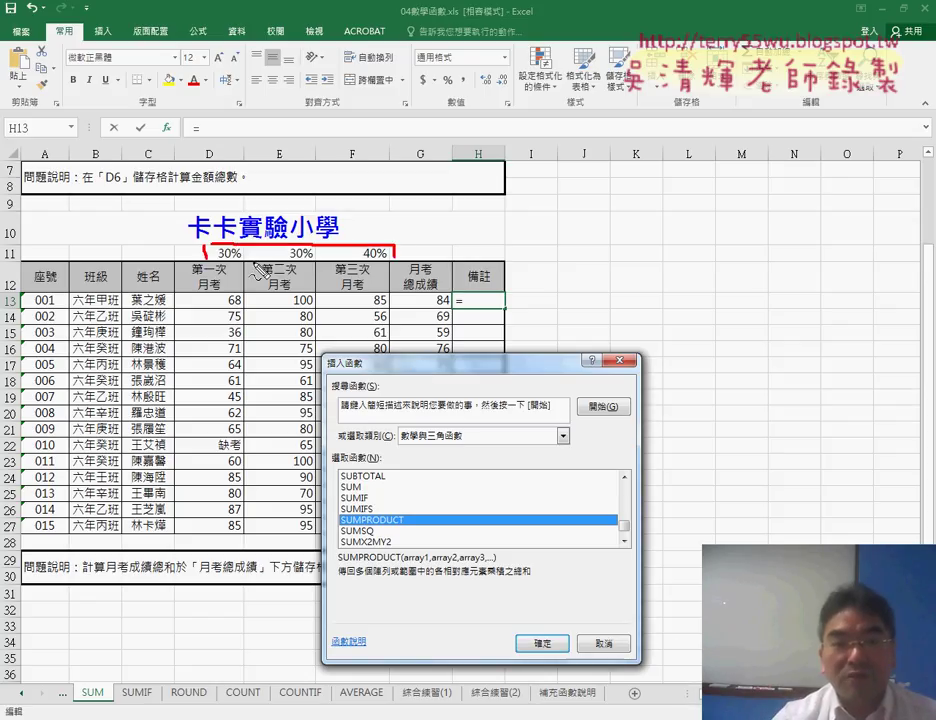
{"action": "mouse_move", "coordinate": [210, 292]}
{"action": "left_mouse_down"}
{"action": "mouse_move", "coordinate": [219, 310]}
{"action": "mouse_move", "coordinate": [355, 318]}
{"action": "left_mouse_up"}
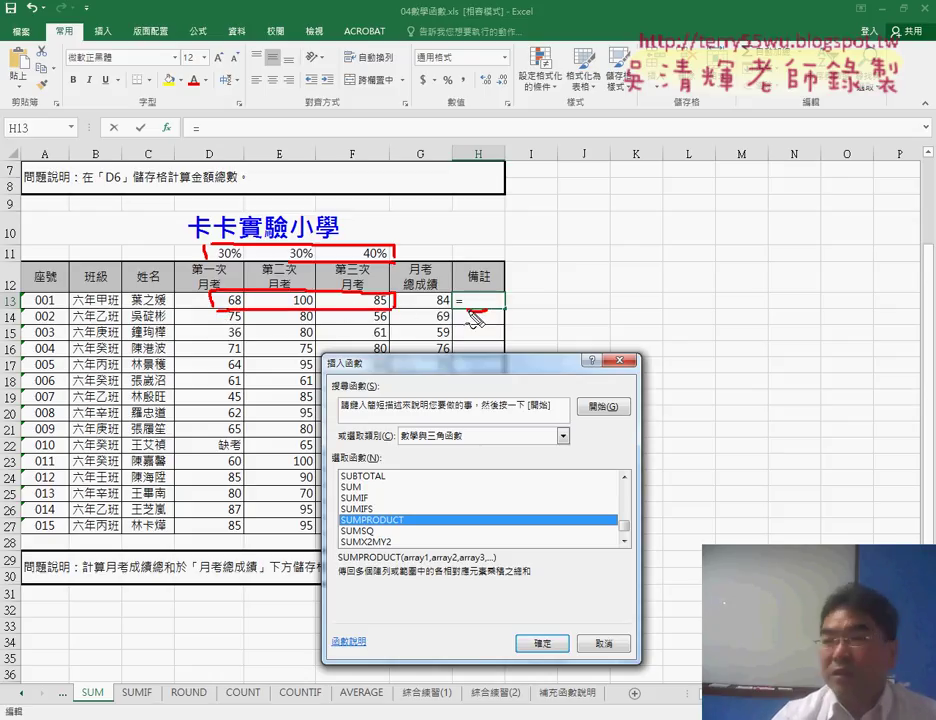
{"action": "left_click_drag", "start_coordinate": [476, 292], "coordinate": [462, 296]}
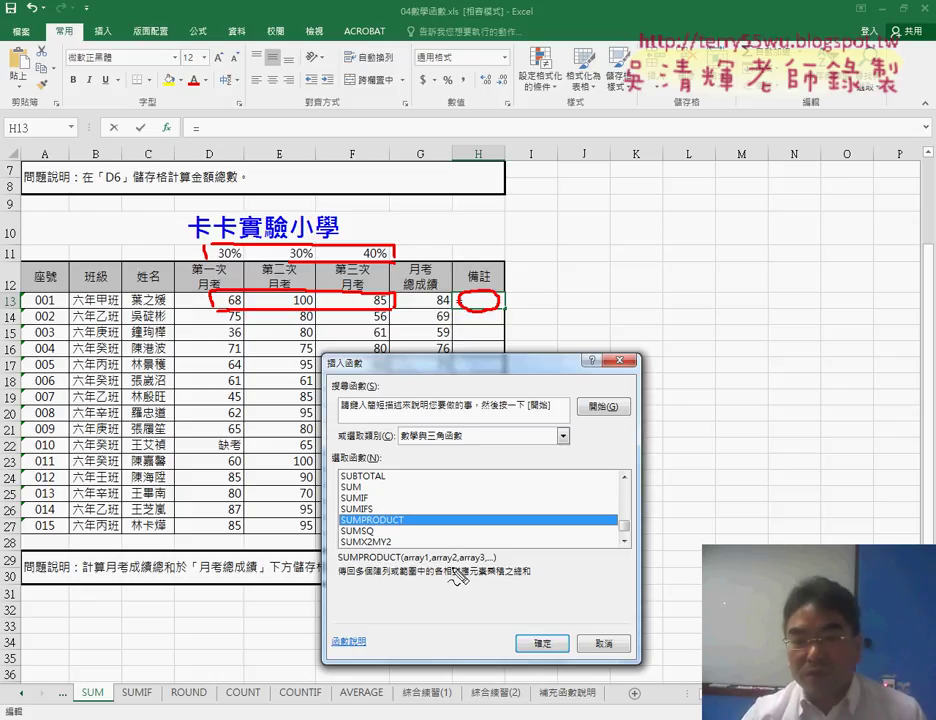
{"action": "left_click_drag", "start_coordinate": [410, 565], "coordinate": [484, 563]}
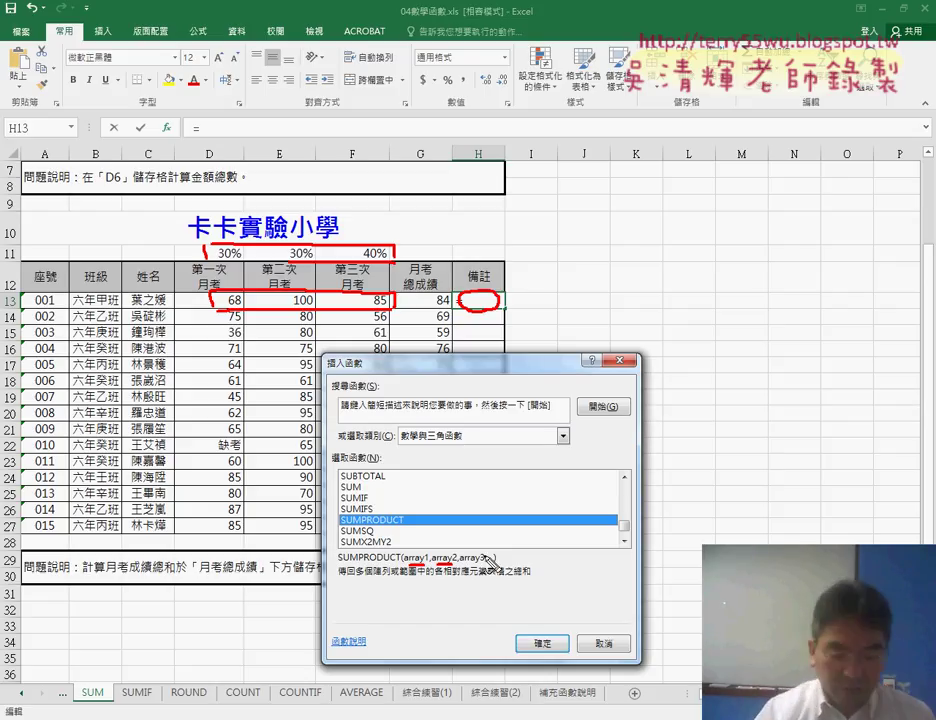
{"action": "key", "text": "Escape"}
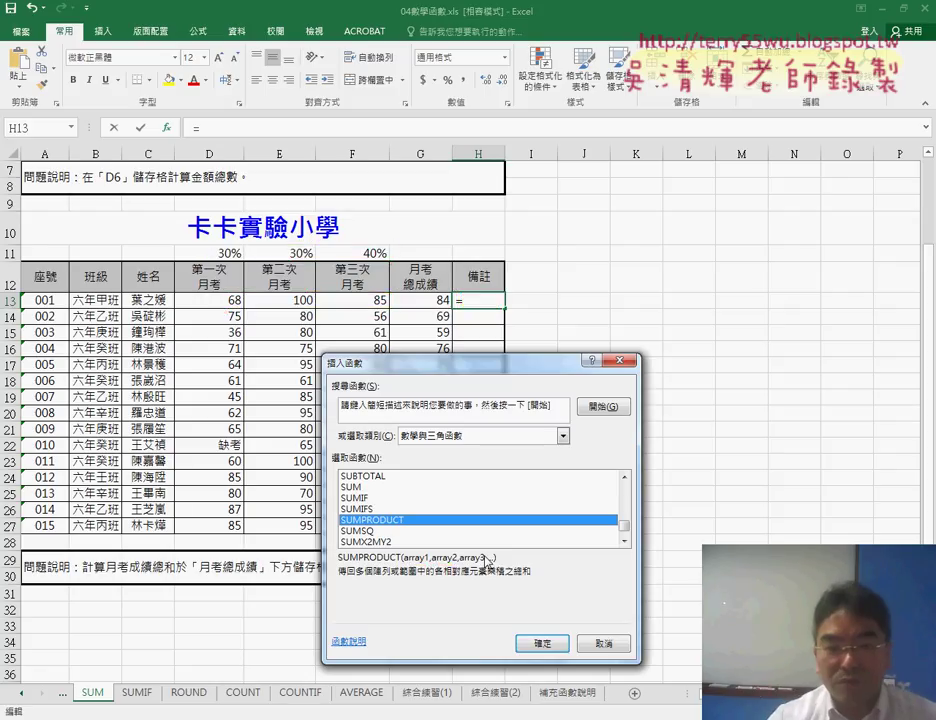
Set SUMPRODUCT's arrays to D$11:F$11 and D13:F13 for H13, previewing 84.4.
{"action": "left_click", "coordinate": [538, 644]}
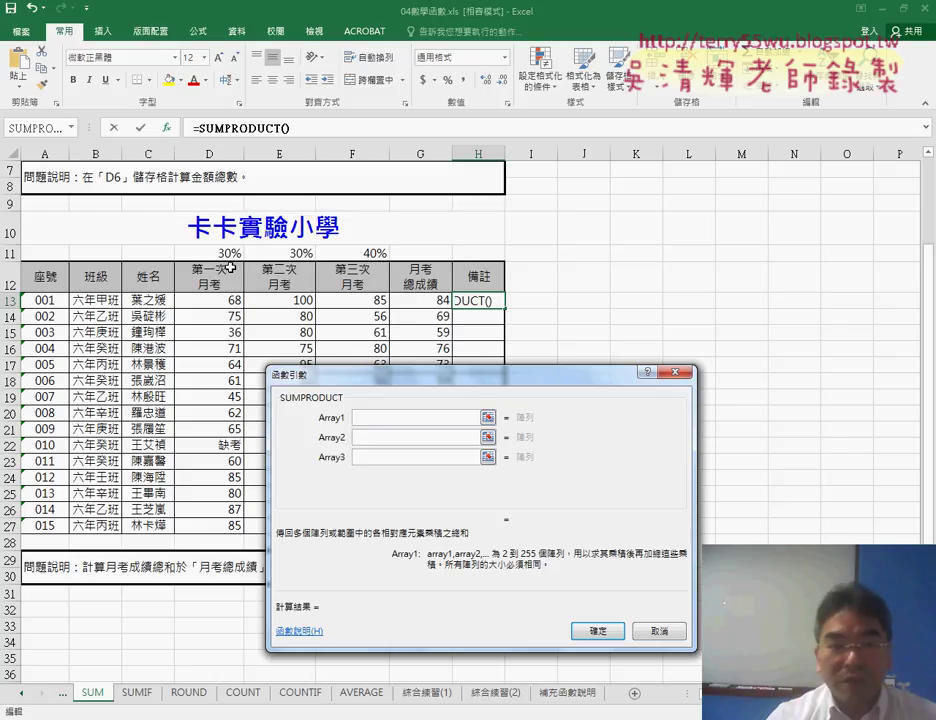
{"action": "left_click_drag", "start_coordinate": [231, 253], "coordinate": [365, 253]}
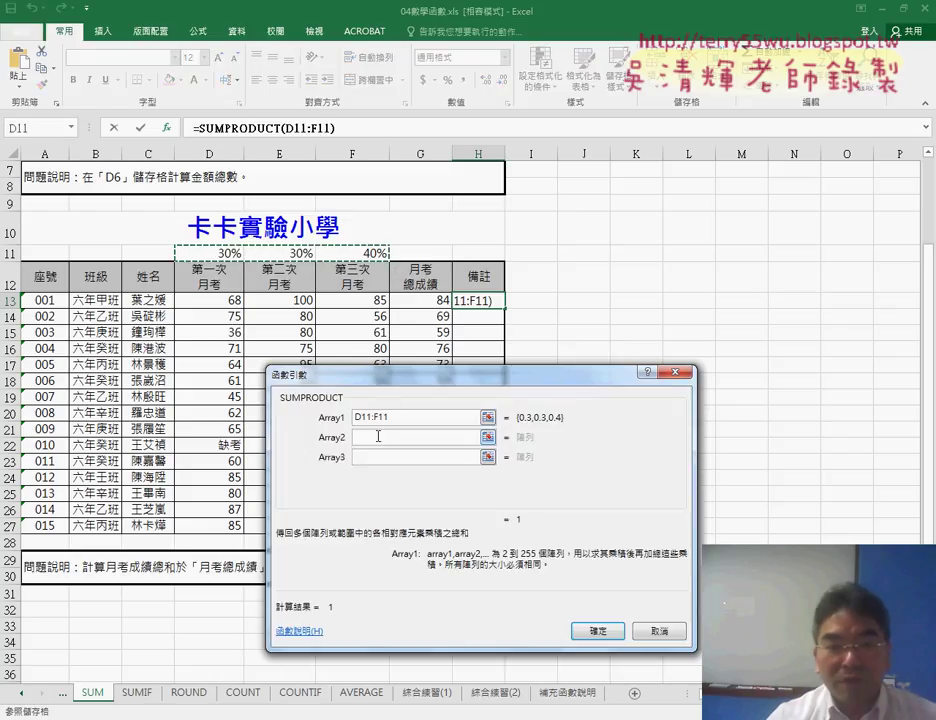
{"action": "left_click", "coordinate": [378, 436]}
{"action": "left_click_drag", "start_coordinate": [217, 300], "coordinate": [359, 300]}
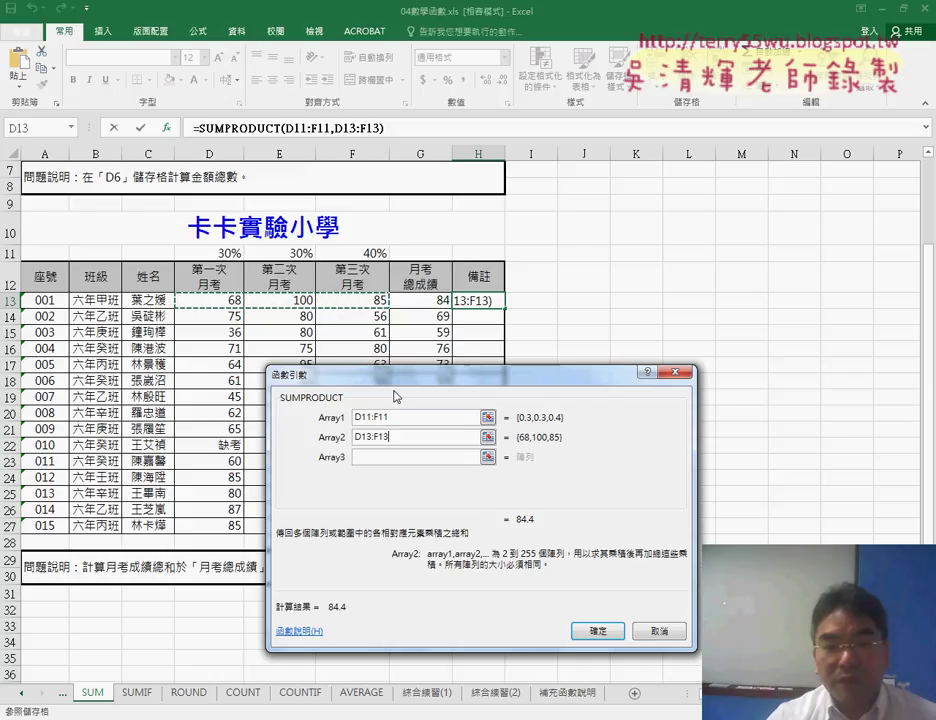
{"action": "left_click_drag", "start_coordinate": [390, 417], "coordinate": [364, 423]}
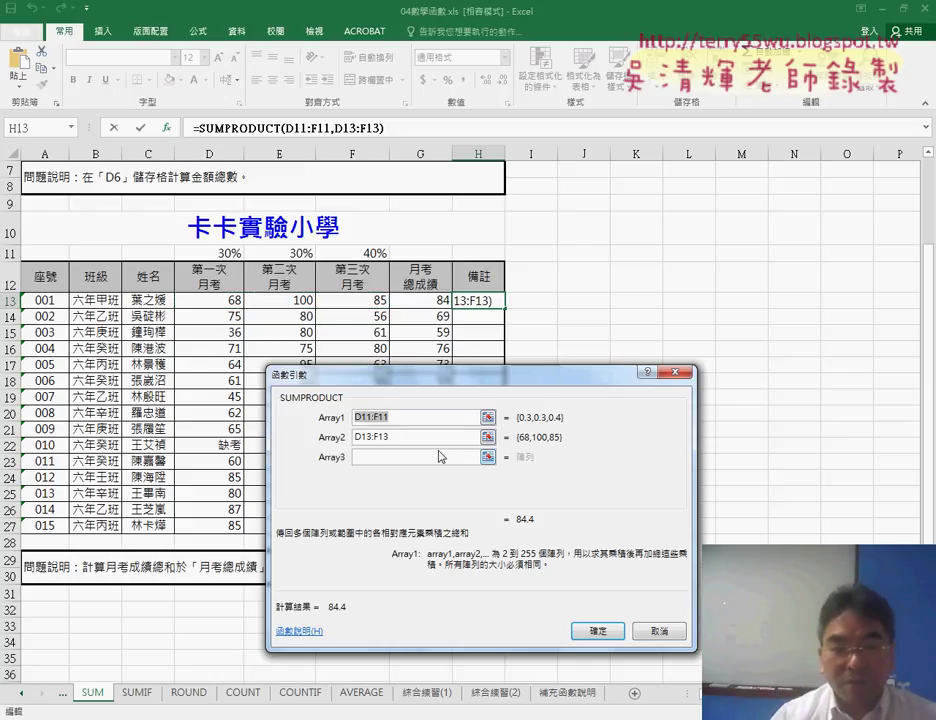
{"action": "key", "text": "F4"}
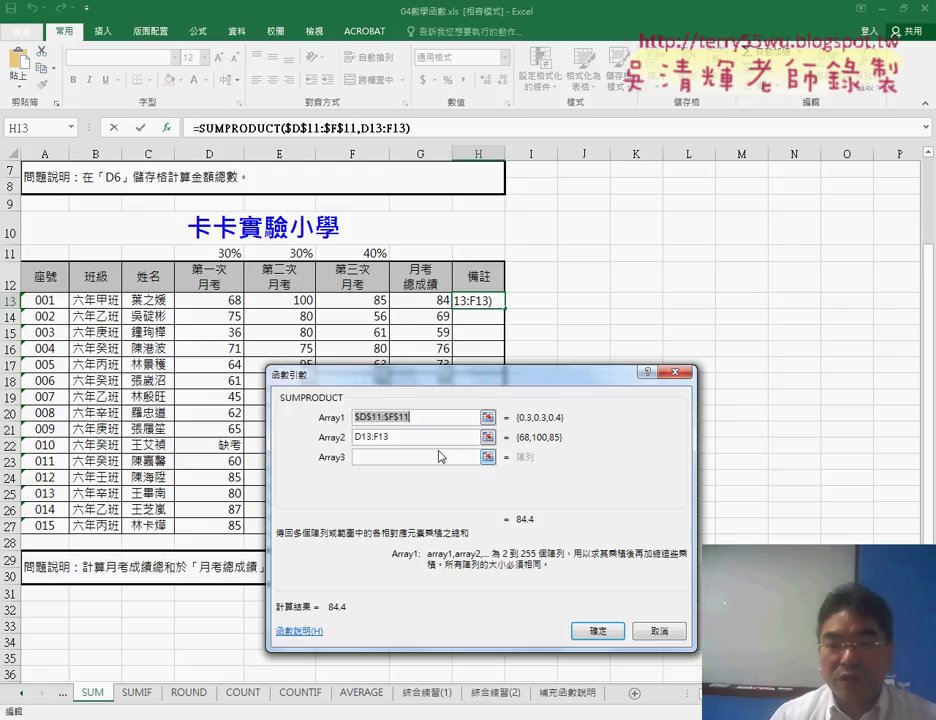
{"action": "key", "text": "F4"}
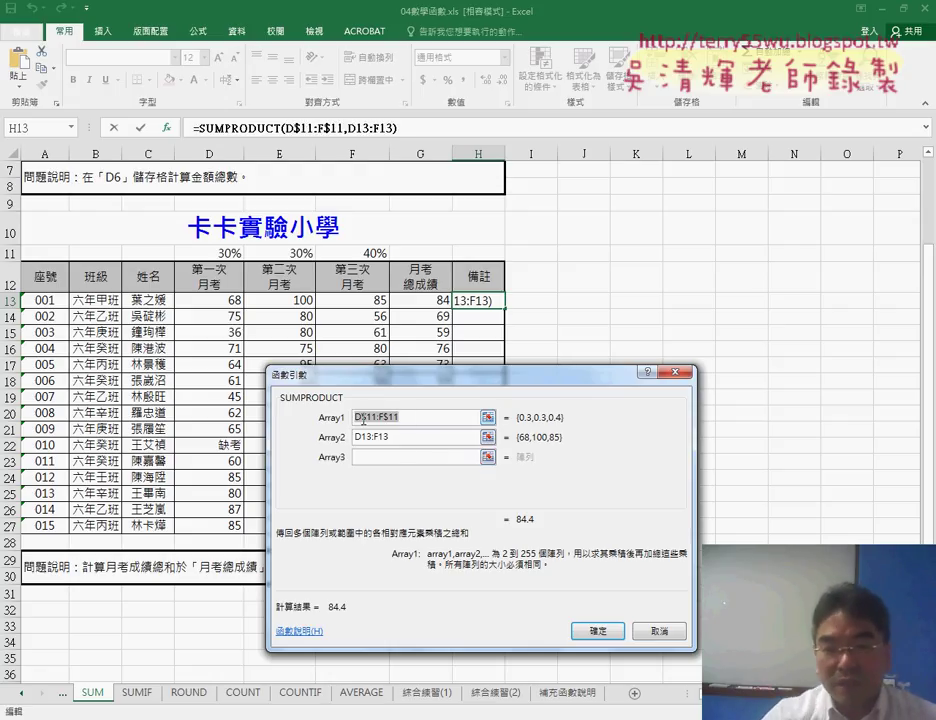
{"action": "left_click", "coordinate": [370, 416]}
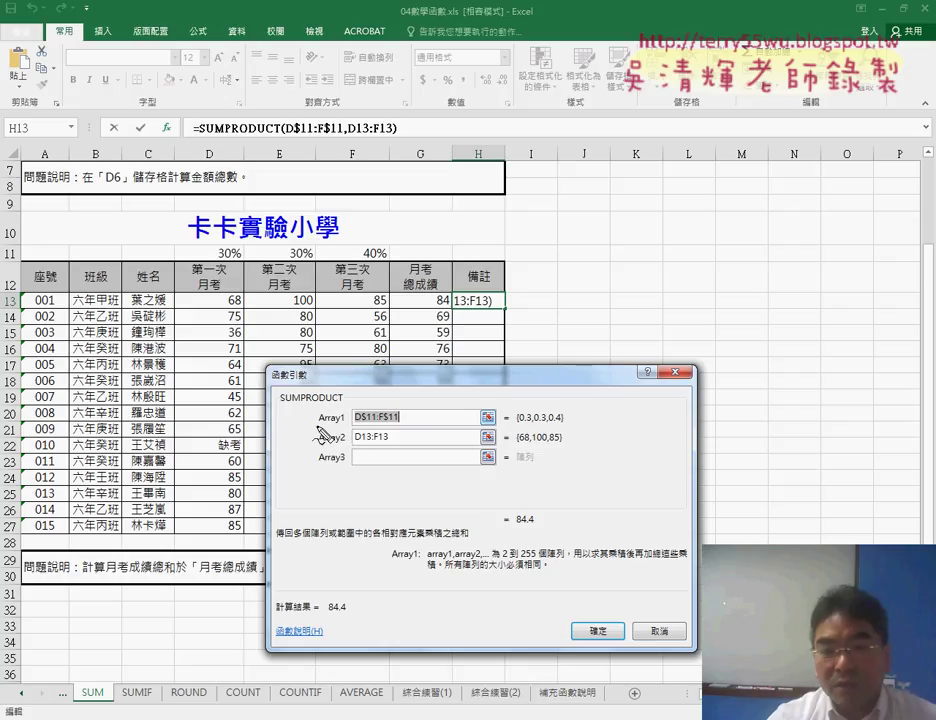
Annotate the Array1 label and the {0.3,0.3,0.4} weights preview on screen.
{"action": "left_click_drag", "start_coordinate": [317, 425], "coordinate": [346, 424]}
{"action": "left_click_drag", "start_coordinate": [508, 425], "coordinate": [573, 425]}
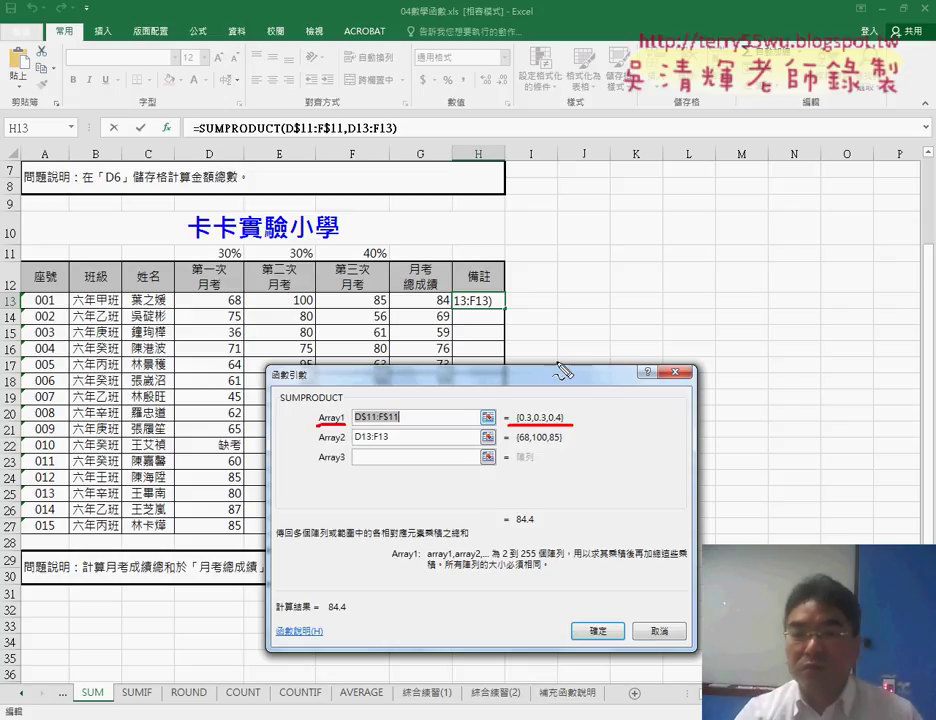
{"action": "mouse_move", "coordinate": [549, 307]}
{"action": "left_mouse_down"}
{"action": "mouse_move", "coordinate": [535, 335]}
{"action": "mouse_move", "coordinate": [541, 365]}
{"action": "left_mouse_up"}
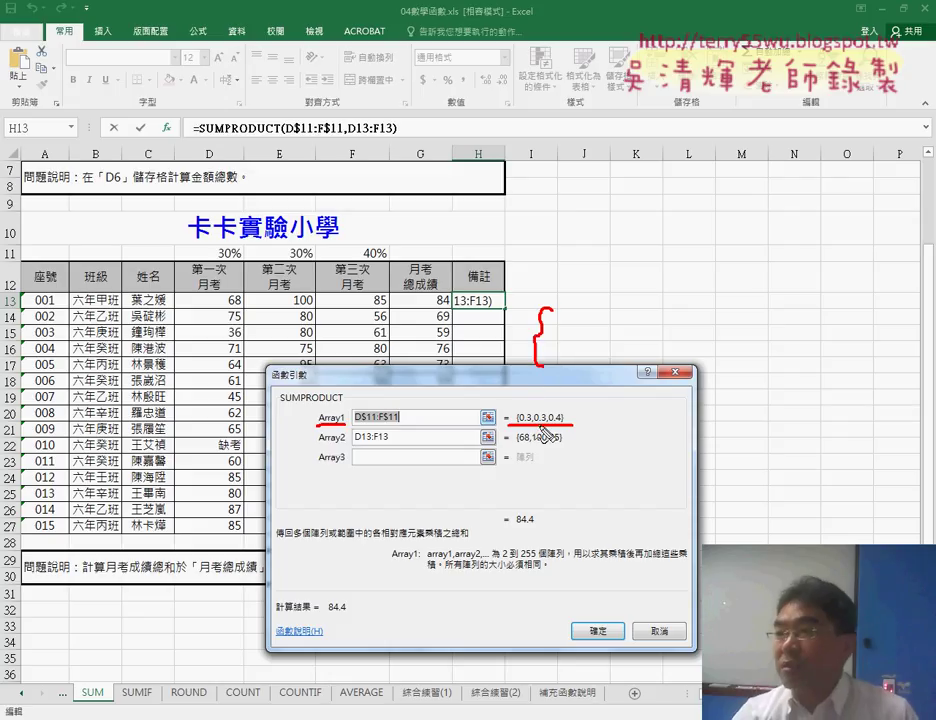
{"action": "mouse_move", "coordinate": [660, 316]}
{"action": "left_mouse_down"}
{"action": "mouse_move", "coordinate": [668, 345]}
{"action": "mouse_move", "coordinate": [656, 388]}
{"action": "left_mouse_up"}
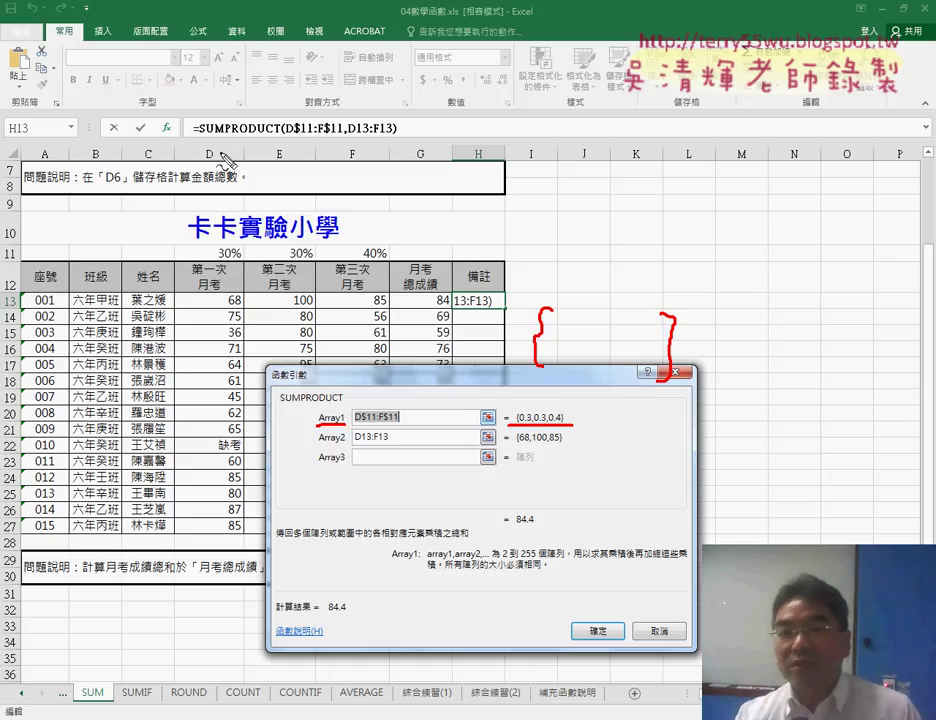
{"action": "left_click_drag", "start_coordinate": [187, 137], "coordinate": [405, 142]}
{"action": "mouse_move", "coordinate": [570, 131]}
{"action": "left_mouse_down"}
{"action": "mouse_move", "coordinate": [402, 127]}
{"action": "mouse_move", "coordinate": [422, 140]}
{"action": "left_mouse_up"}
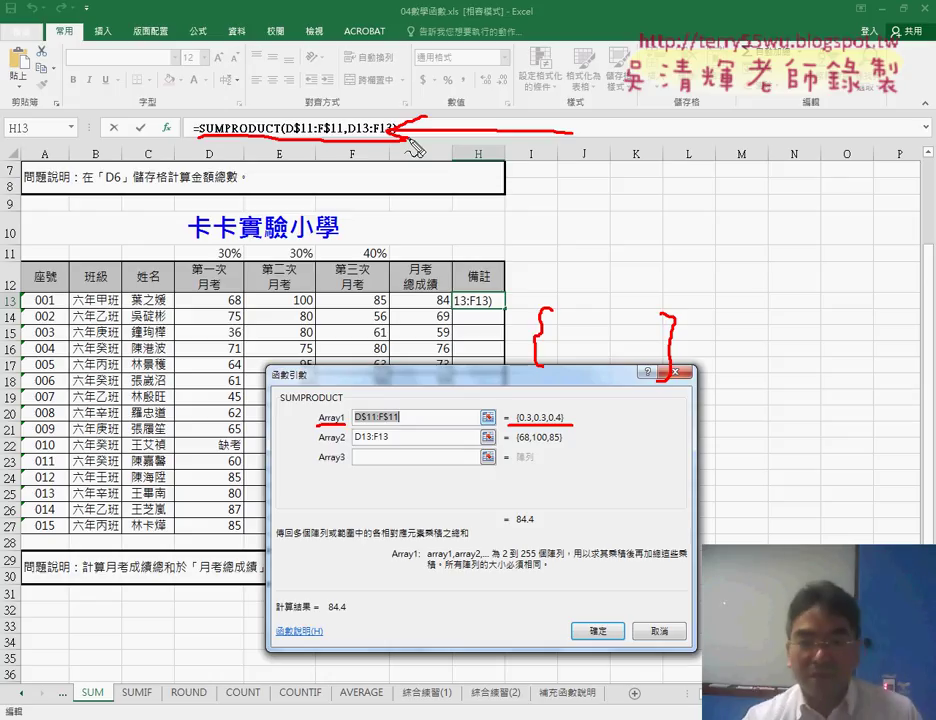
{"action": "key", "text": "Escape"}
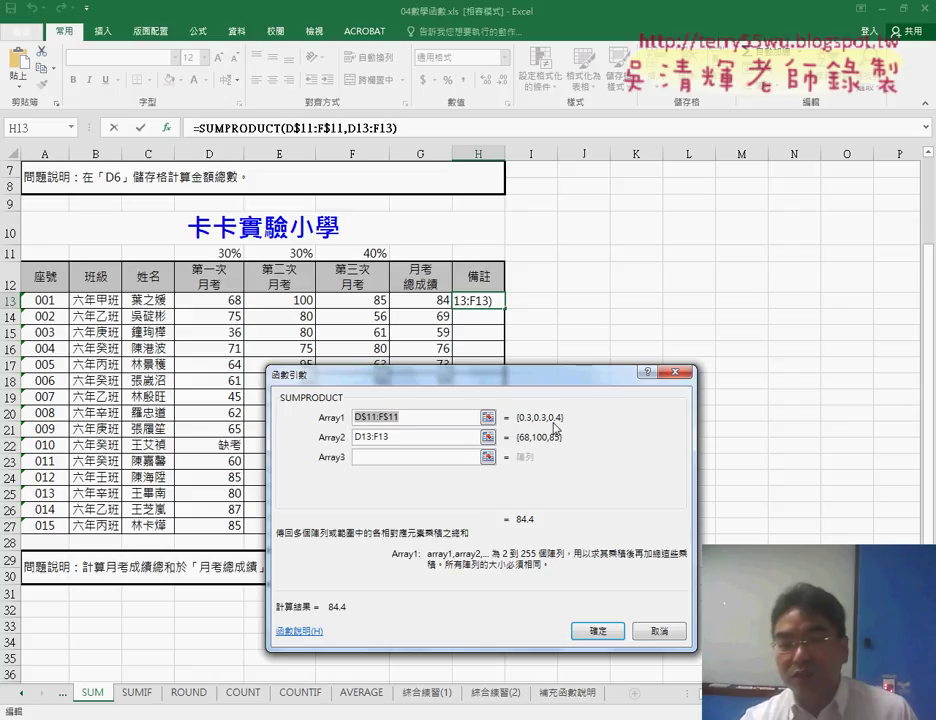
Confirm H13's SUMPRODUCT, show it without decimals, fill down to H27, and compare with G13.
{"action": "left_click", "coordinate": [600, 631]}
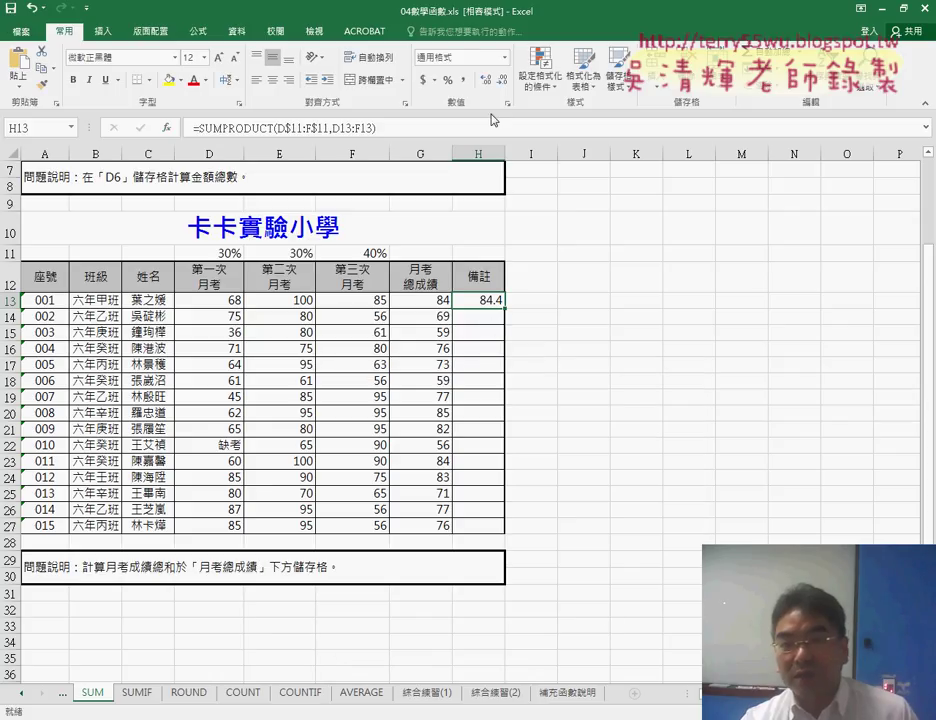
{"action": "left_click", "coordinate": [504, 80]}
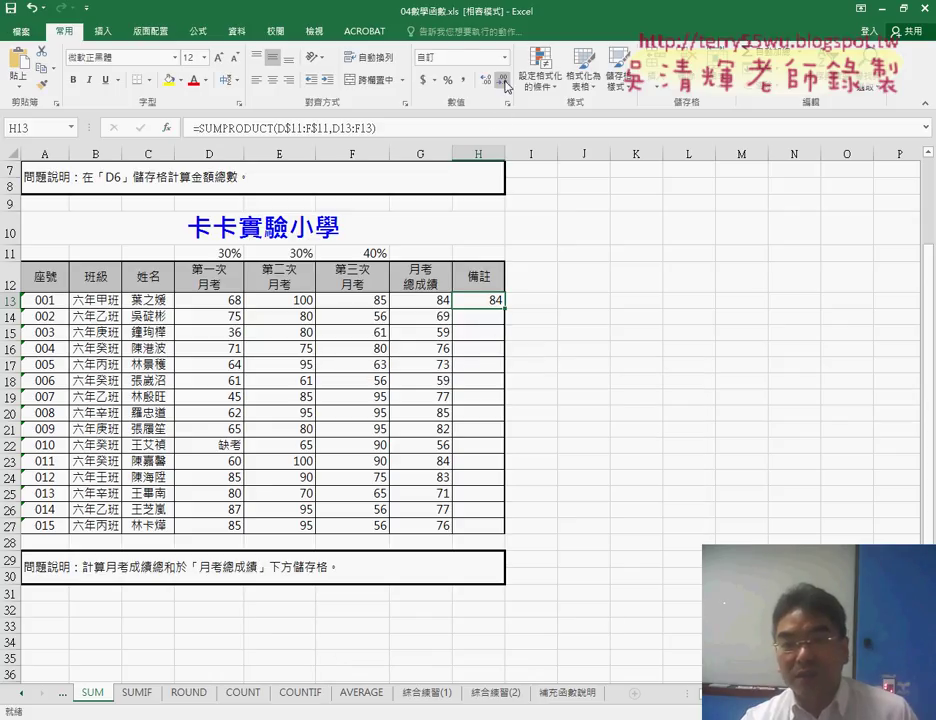
{"action": "double_click", "coordinate": [506, 309]}
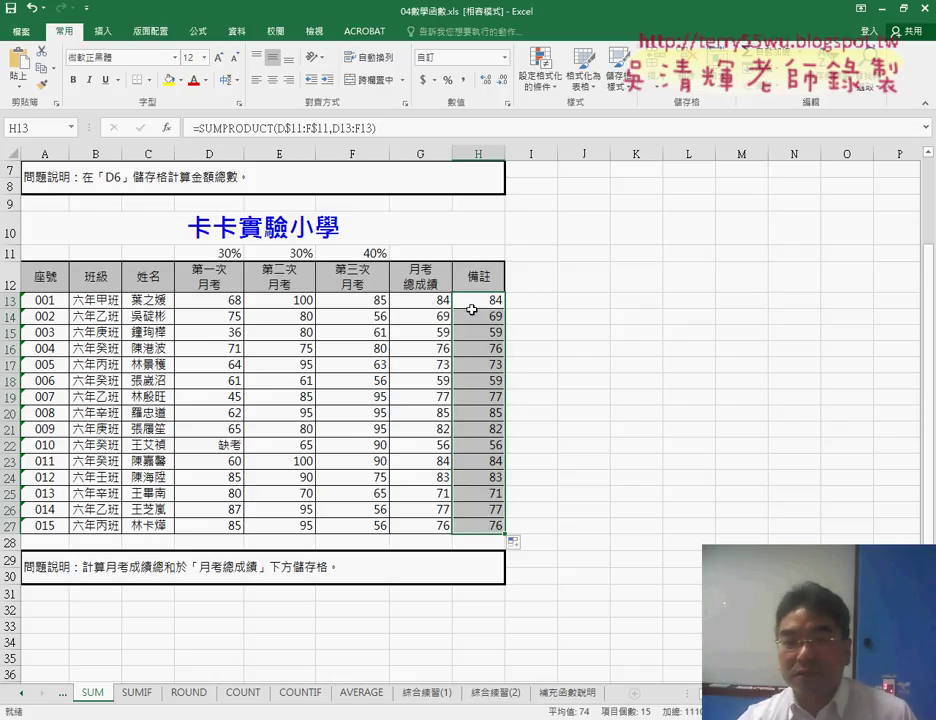
{"action": "left_click", "coordinate": [426, 302]}
{"action": "left_click", "coordinate": [476, 307]}
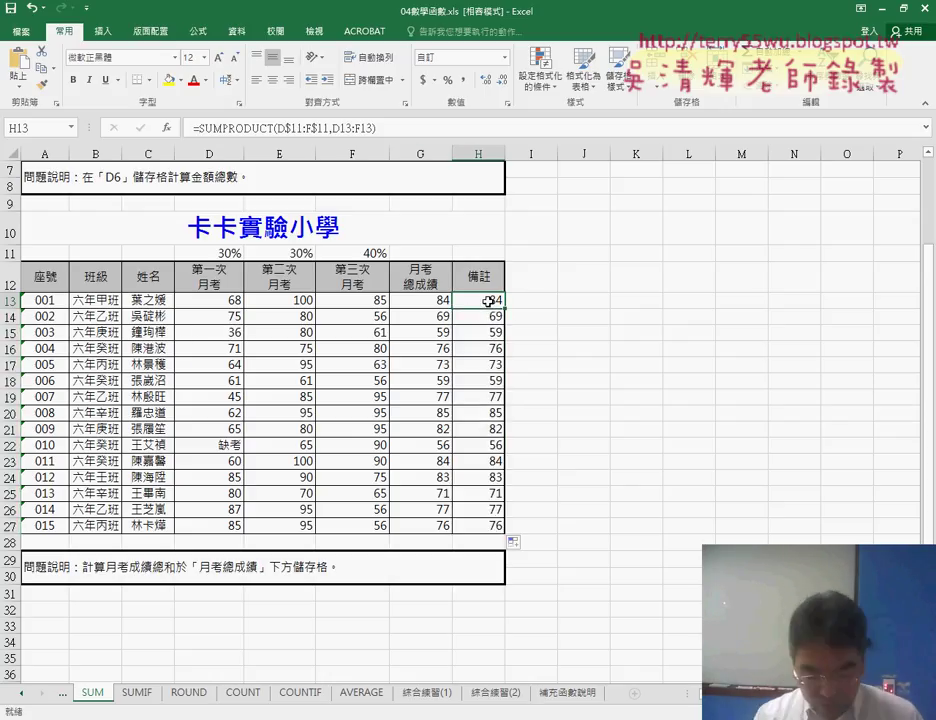
{"action": "left_click", "coordinate": [531, 283]}
Enter the header VBA in cell I12.
{"action": "type", "text": "V"}
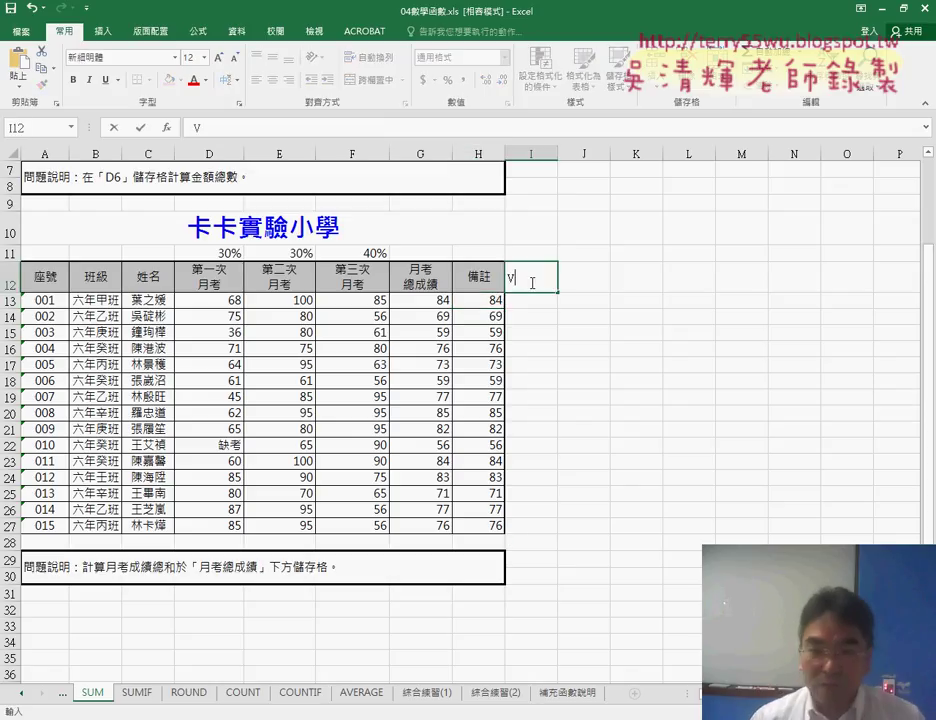
{"action": "type", "text": "BA"}
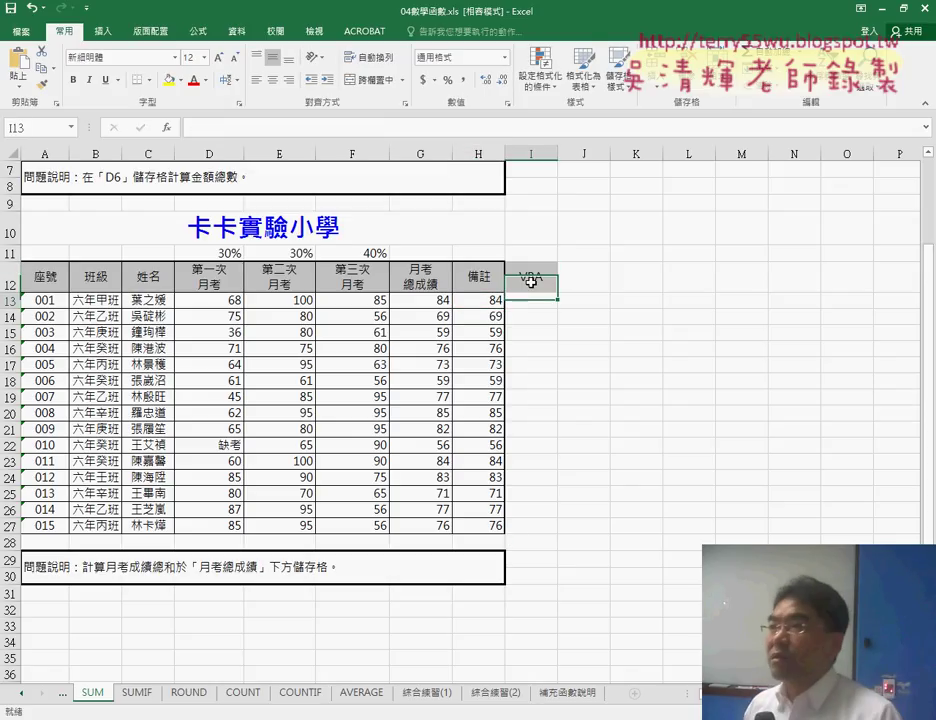
{"action": "key", "text": "Return"}
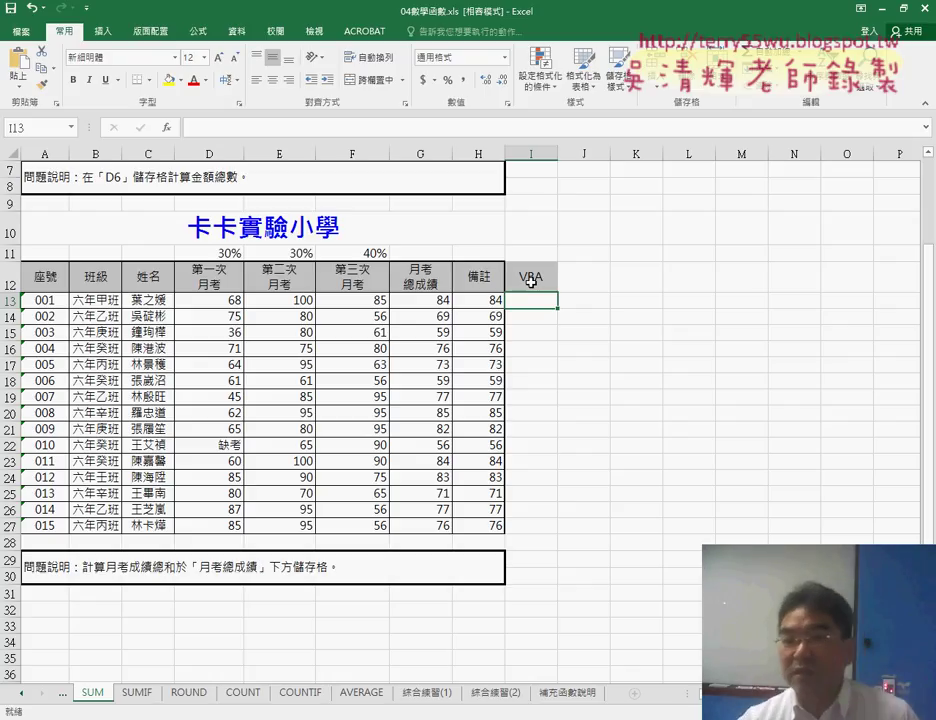
{"action": "mouse_move", "coordinate": [607, 269]}
{"action": "left_mouse_down"}
{"action": "mouse_move", "coordinate": [606, 293]}
{"action": "mouse_move", "coordinate": [654, 272]}
{"action": "mouse_move", "coordinate": [665, 293]}
{"action": "mouse_move", "coordinate": [607, 294]}
{"action": "left_mouse_up"}
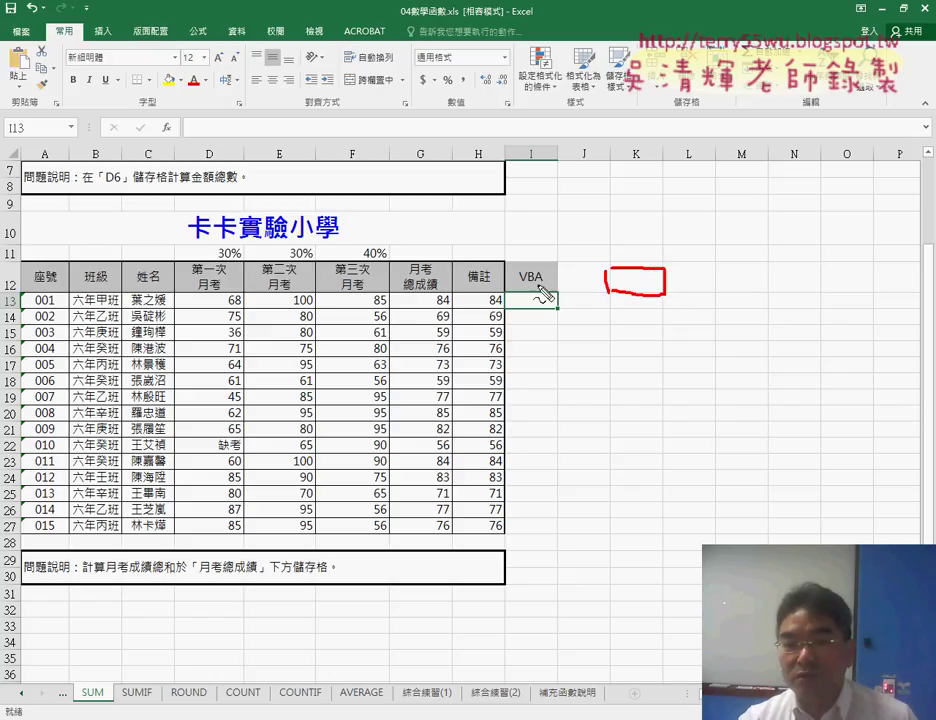
{"action": "mouse_move", "coordinate": [534, 297]}
{"action": "left_mouse_down"}
{"action": "mouse_move", "coordinate": [534, 368]}
{"action": "mouse_move", "coordinate": [542, 349]}
{"action": "left_mouse_up"}
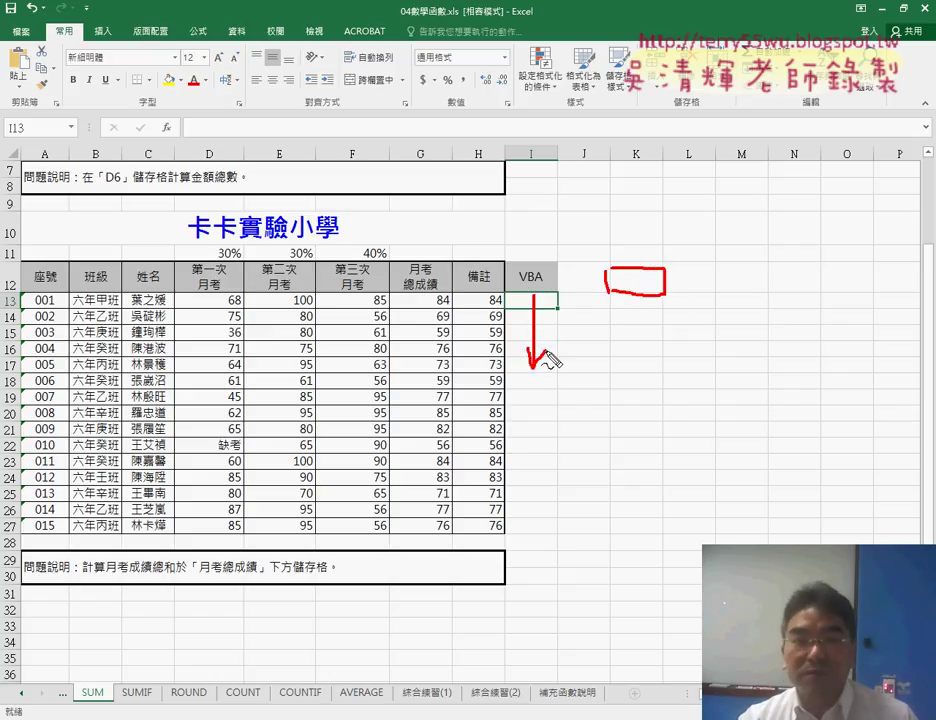
{"action": "left_click_drag", "start_coordinate": [168, 116], "coordinate": [178, 138]}
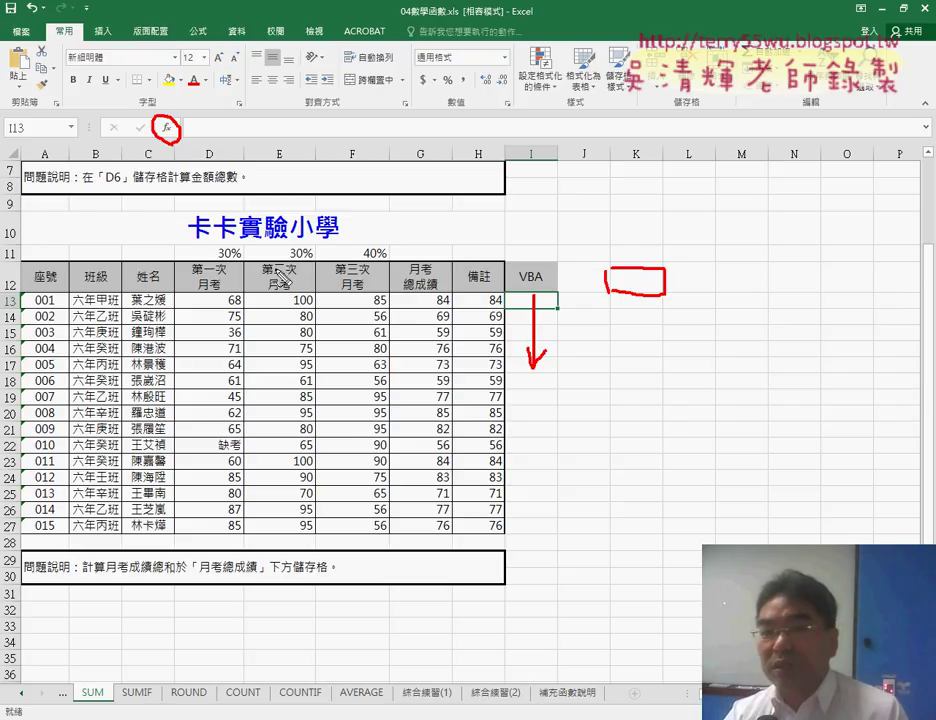
{"action": "mouse_move", "coordinate": [440, 286]}
{"action": "left_mouse_down"}
{"action": "mouse_move", "coordinate": [442, 296]}
{"action": "mouse_move", "coordinate": [482, 308]}
{"action": "mouse_move", "coordinate": [496, 293]}
{"action": "left_mouse_up"}
{"action": "left_click_drag", "start_coordinate": [636, 290], "coordinate": [612, 294]}
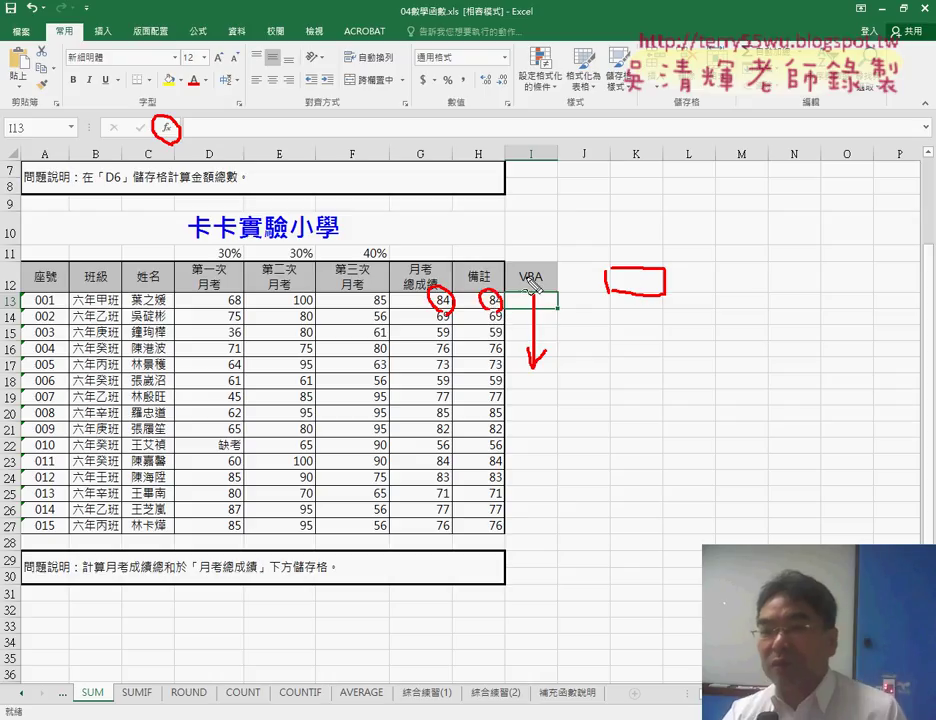
{"action": "mouse_move", "coordinate": [544, 266]}
{"action": "left_mouse_down"}
{"action": "mouse_move", "coordinate": [516, 284]}
{"action": "mouse_move", "coordinate": [524, 294]}
{"action": "left_mouse_up"}
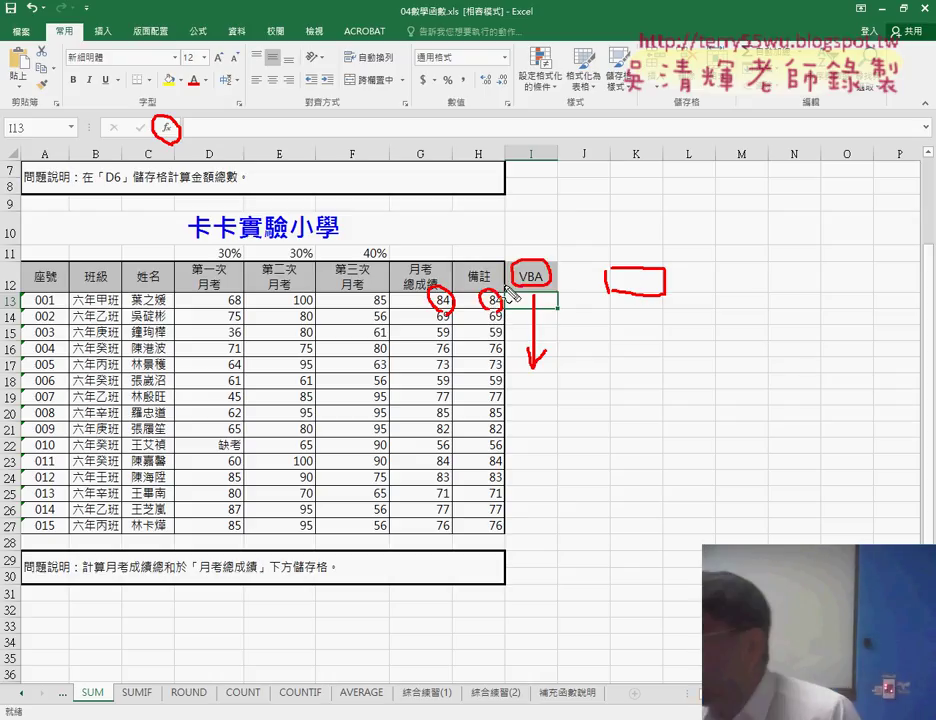